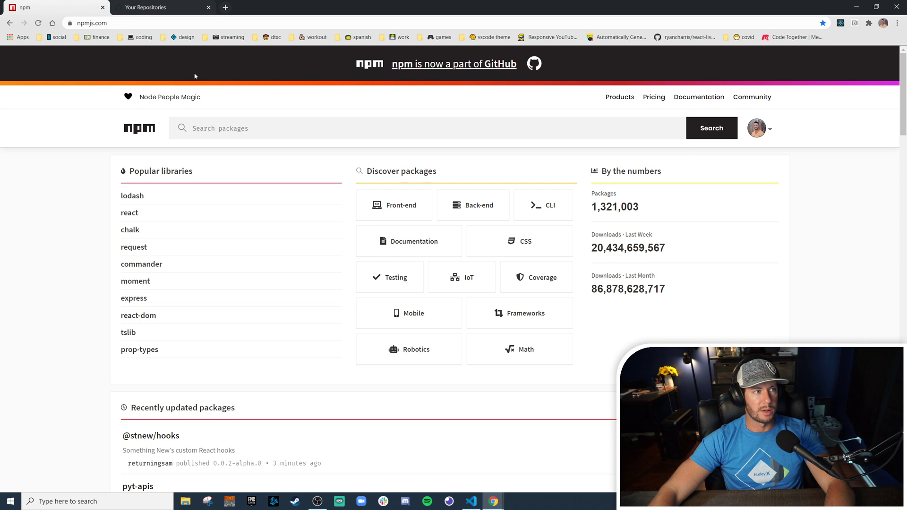
# - Switch to the editor and view my-package's index.js and package.json (version 0.0.1, main index.js)
pyautogui.click(471, 501)
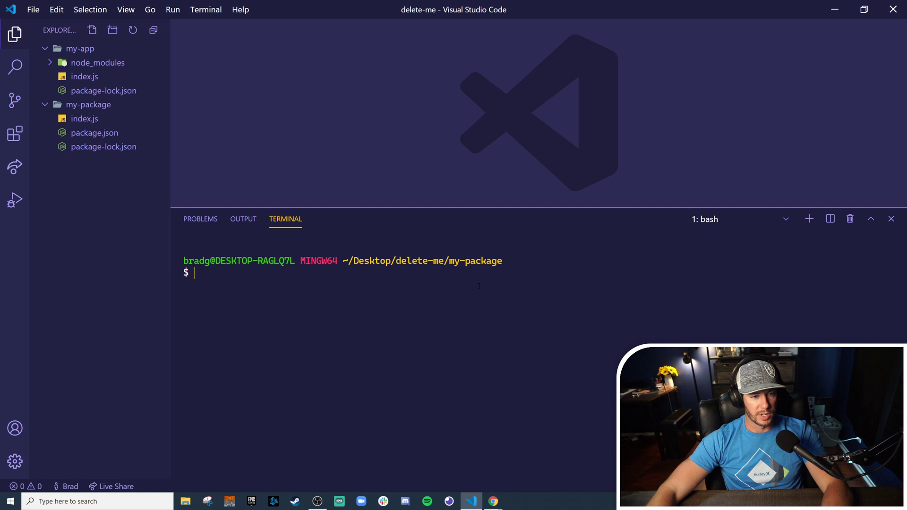
pyautogui.doubleClick(425, 261)
pyautogui.click(425, 297)
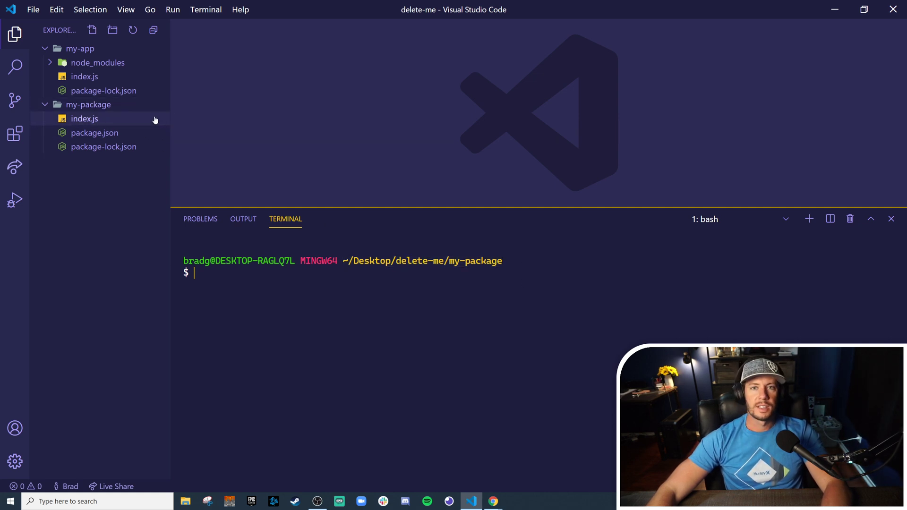
pyautogui.click(84, 118)
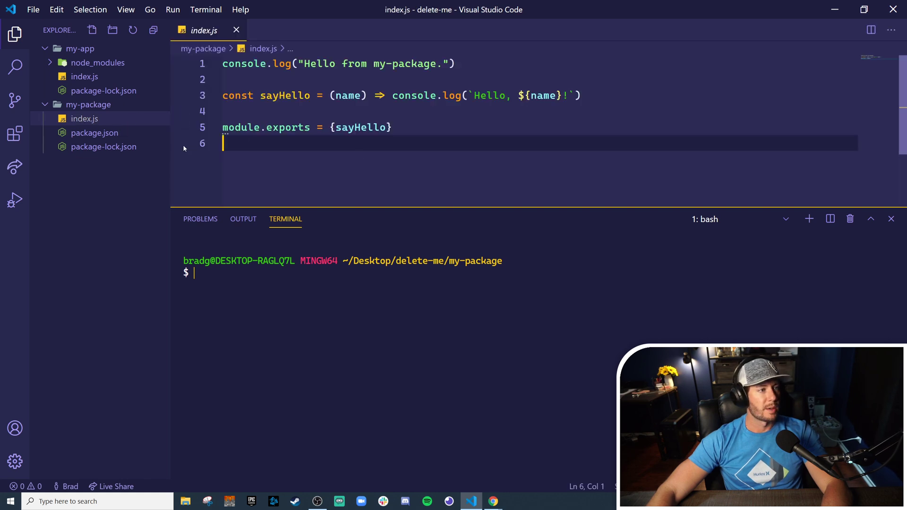
pyautogui.click(95, 132)
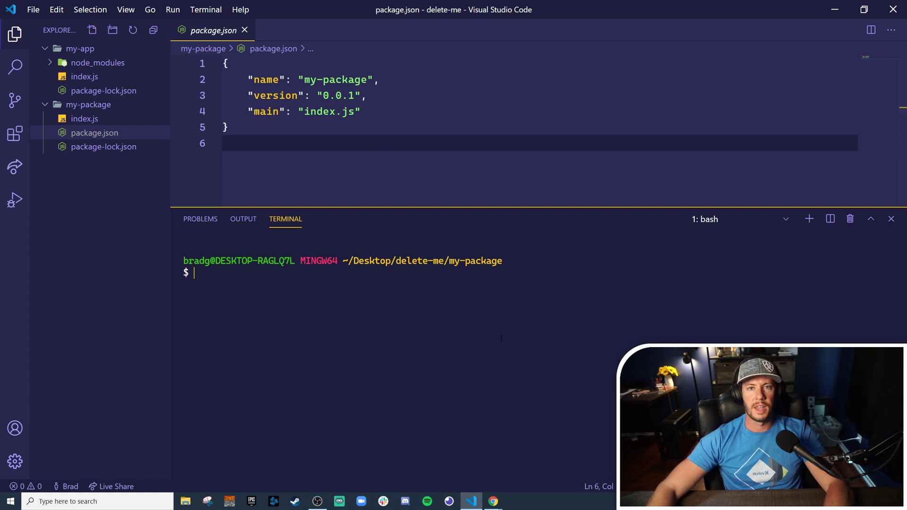
pyautogui.write('npm ')
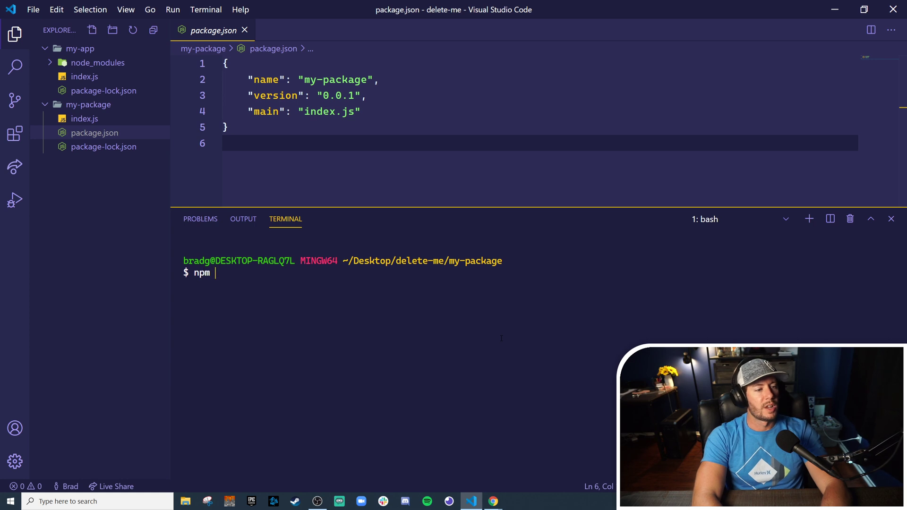
pyautogui.write('publish')
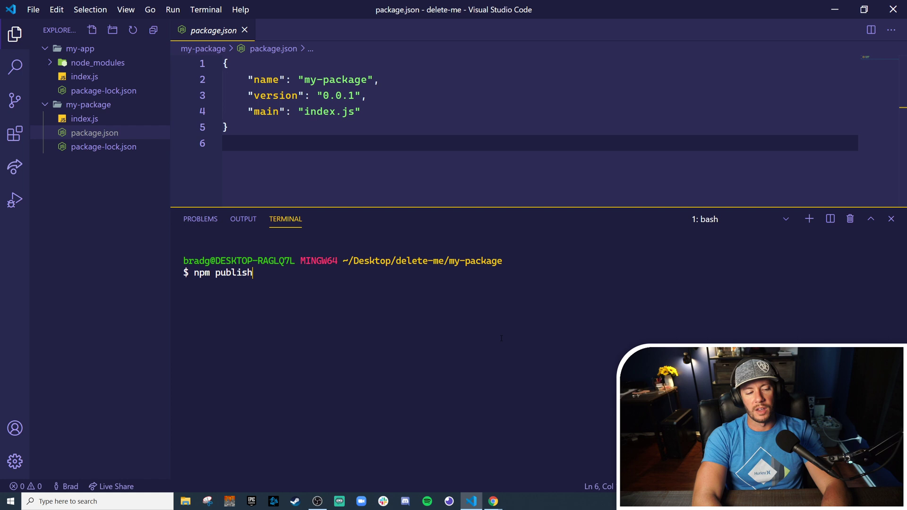
pyautogui.write('--dry-ru')
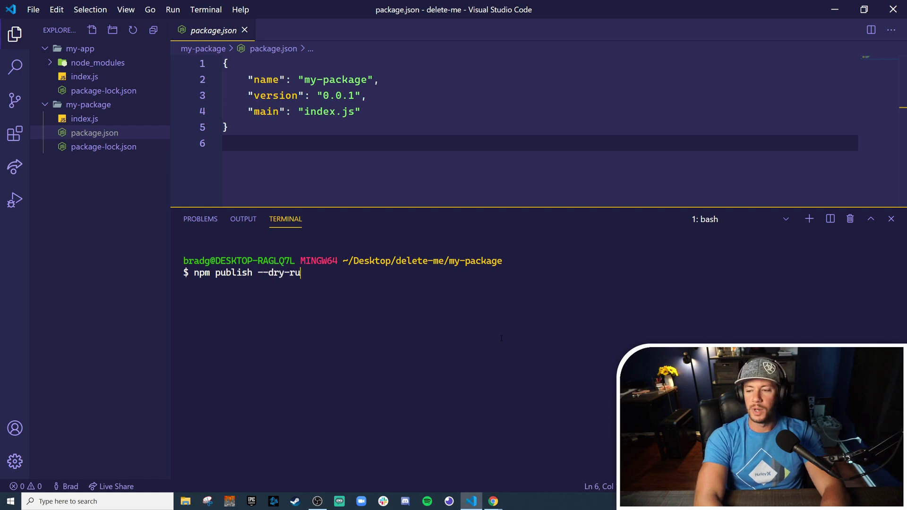
pyautogui.write('n')
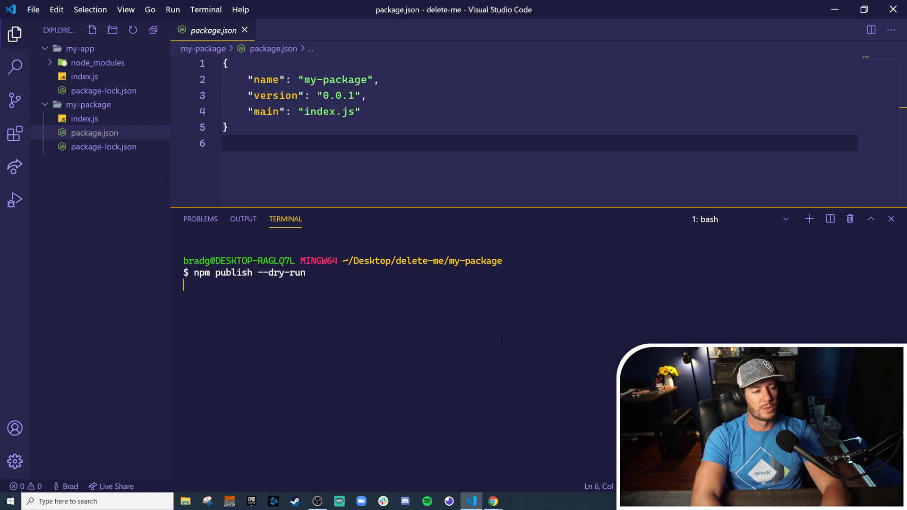
# - Run npm publish --dry-run, listing index.js and package.json as the two packed files
pyautogui.press('Return')
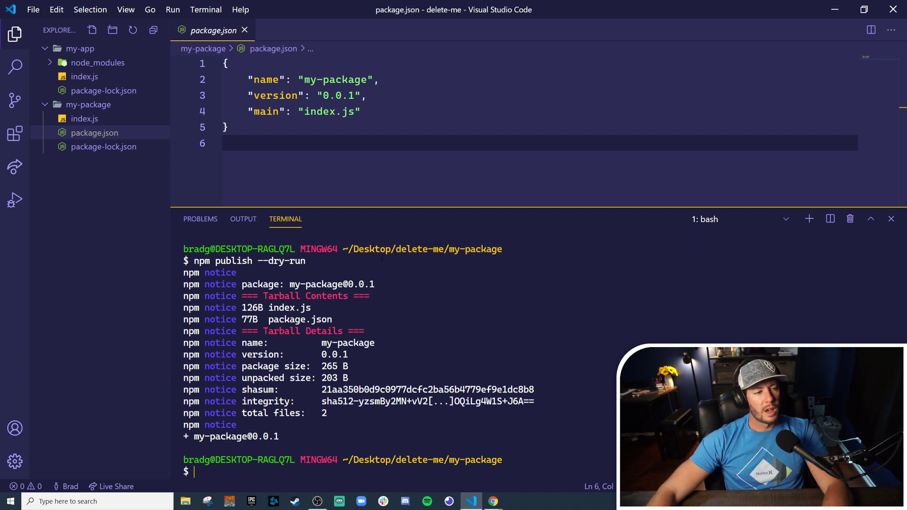
# - Create a tests folder in my-package with a new test.js file inside it
pyautogui.rightClick(104, 105)
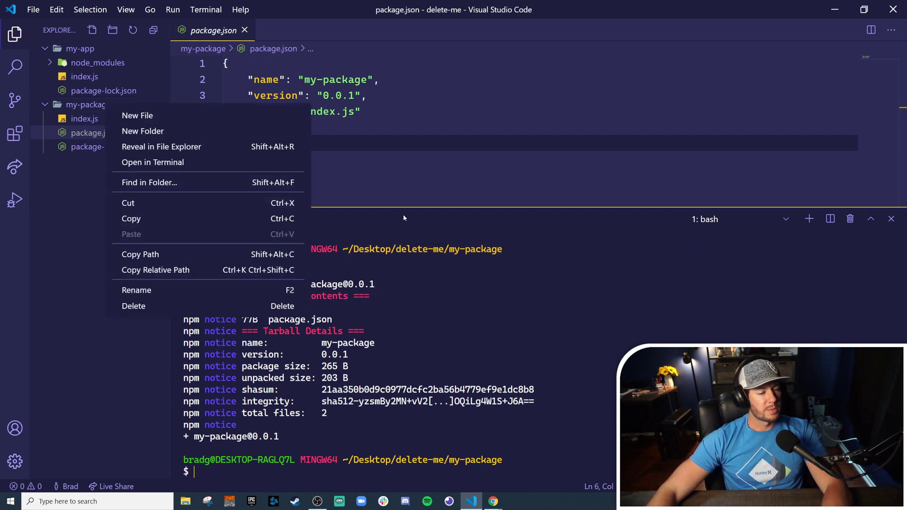
pyautogui.press('Escape')
pyautogui.rightClick(78, 105)
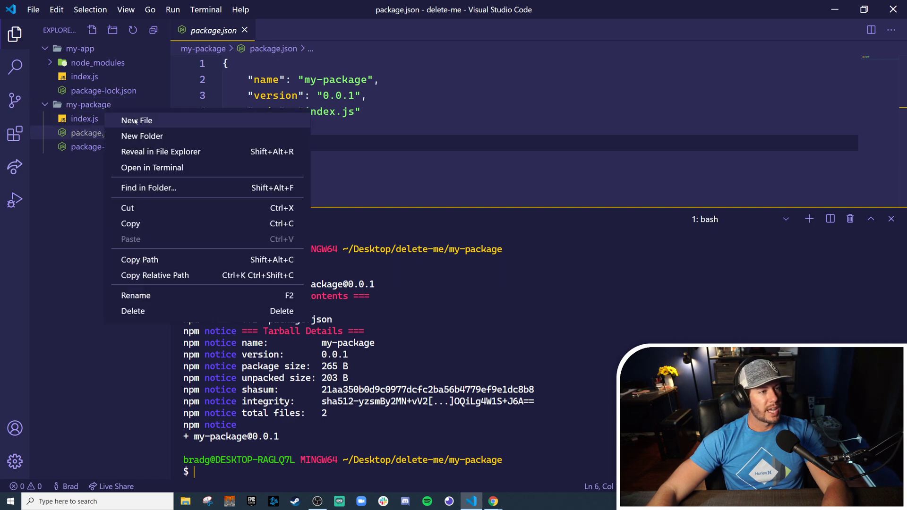
pyautogui.click(139, 137)
pyautogui.write('tests')
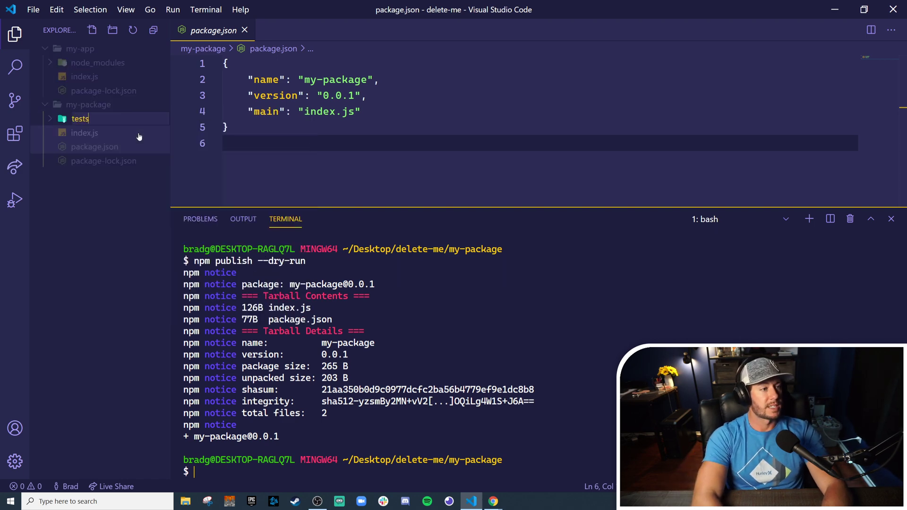
pyautogui.press('Return')
pyautogui.rightClick(108, 125)
pyautogui.click(138, 135)
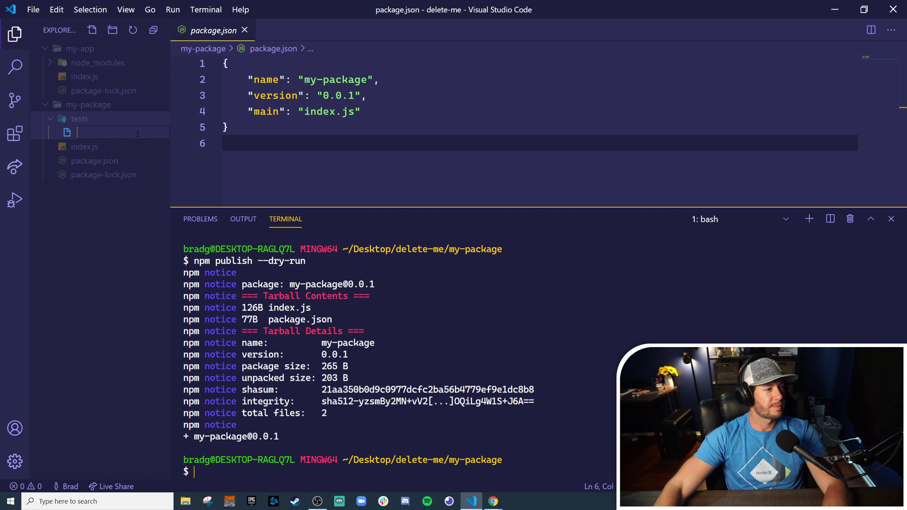
pyautogui.write('test.js')
pyautogui.press('Return')
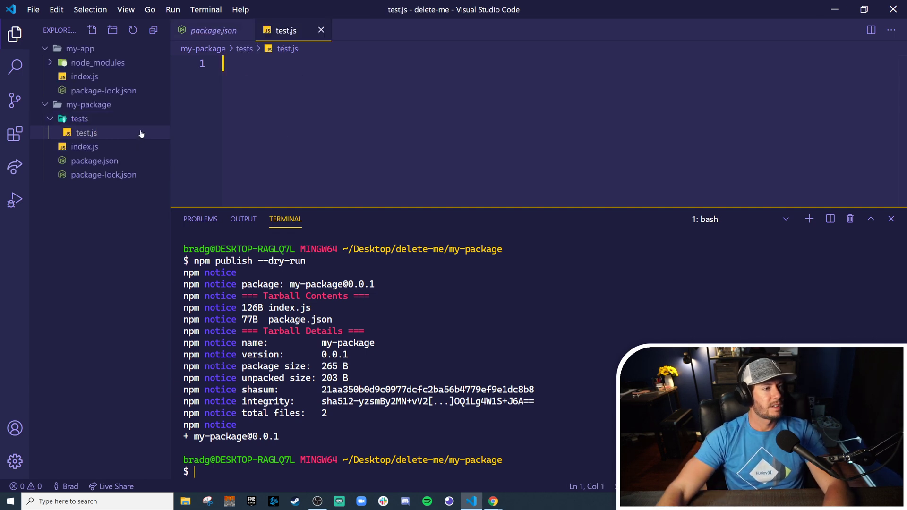
pyautogui.write('log')
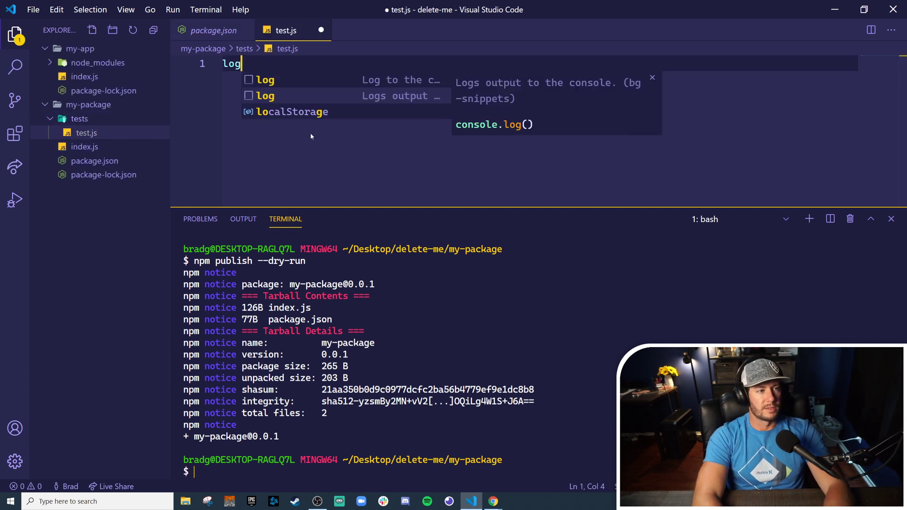
# - Write a console.log of "This test passes." in test.js, save it and return to package.json
pyautogui.press('Tab')
pyautogui.write('"This te')
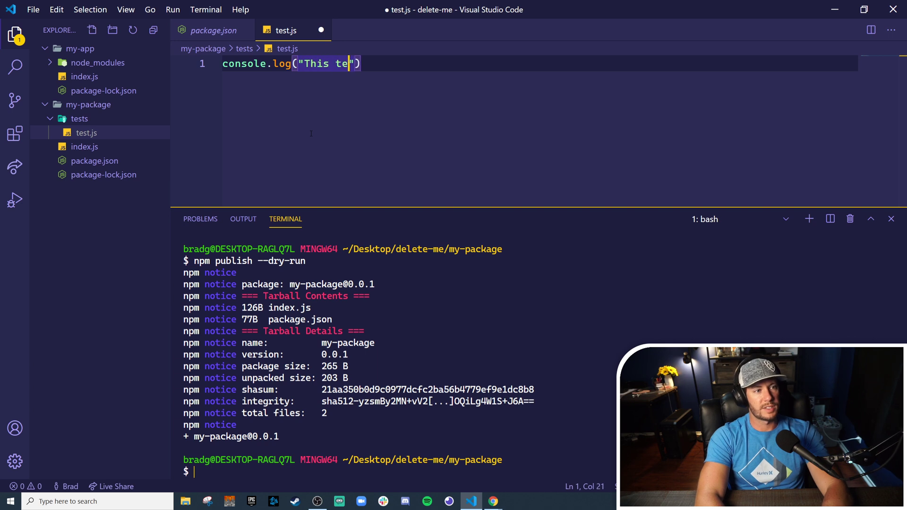
pyautogui.write('st passes.')
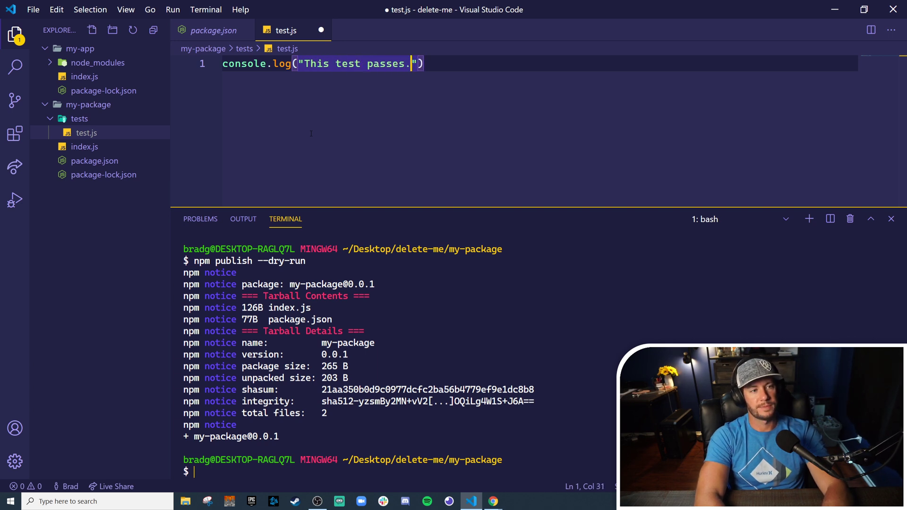
pyautogui.hotkey('ctrl', 's')
pyautogui.hotkey('ctrl', 'w')
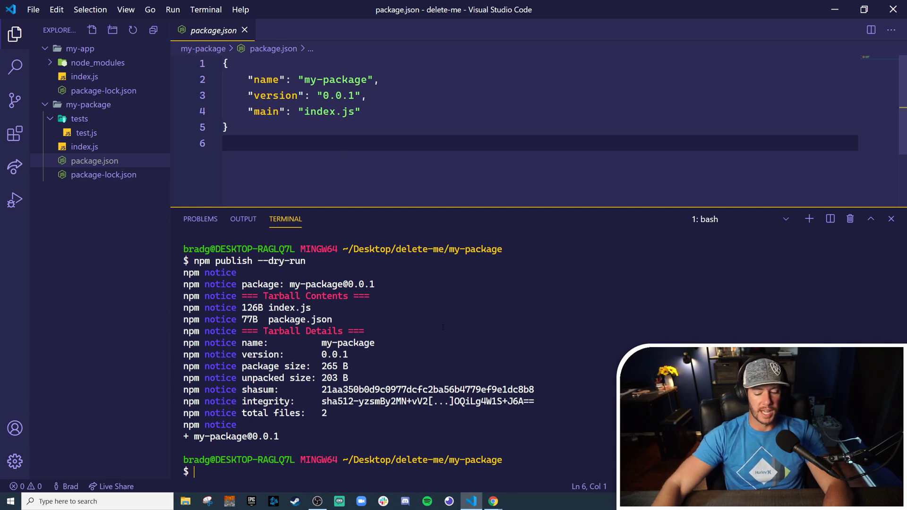
# - Rerun the dry-run publish and confirm it now packs tests/test.js among three files
pyautogui.press('Up')
pyautogui.press('Return')
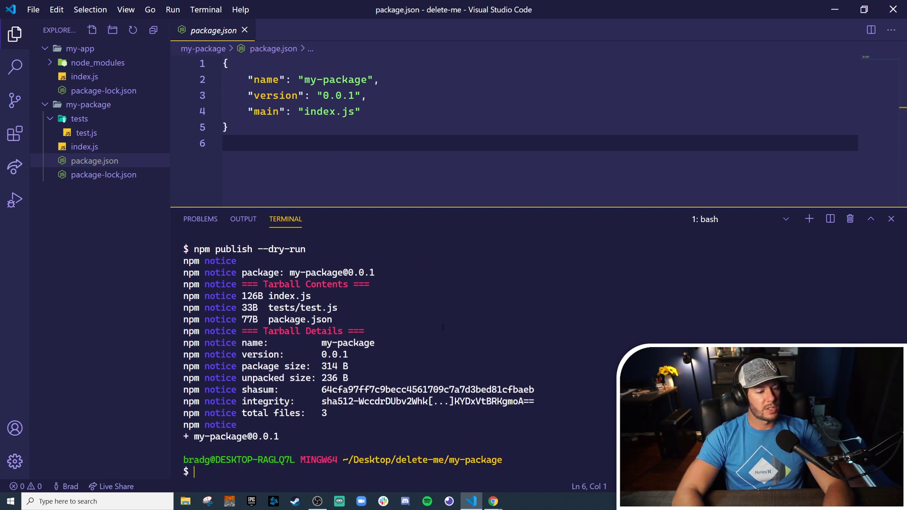
pyautogui.doubleClick(289, 297)
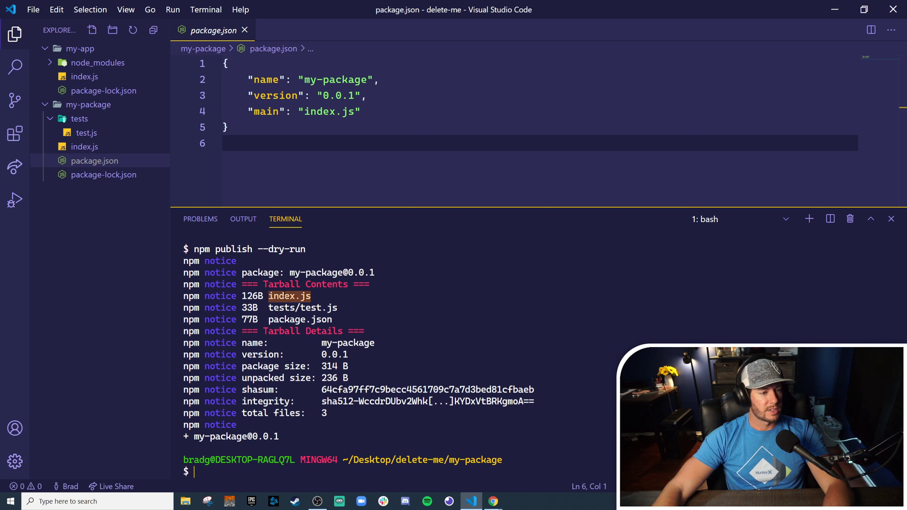
pyautogui.moveTo(348, 308); pyautogui.dragTo(270, 307)
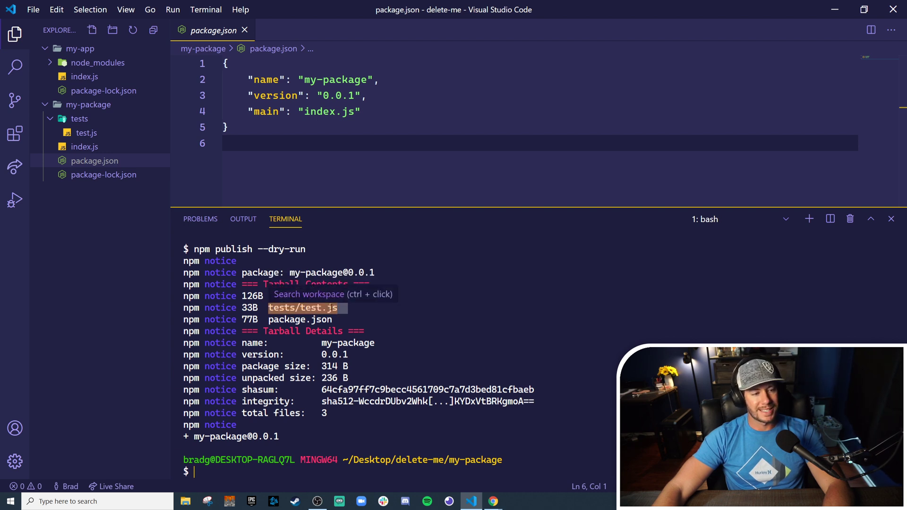
pyautogui.click(393, 304)
# - Add a "files" array containing index.js after the main entry in package.json and save
pyautogui.click(399, 111)
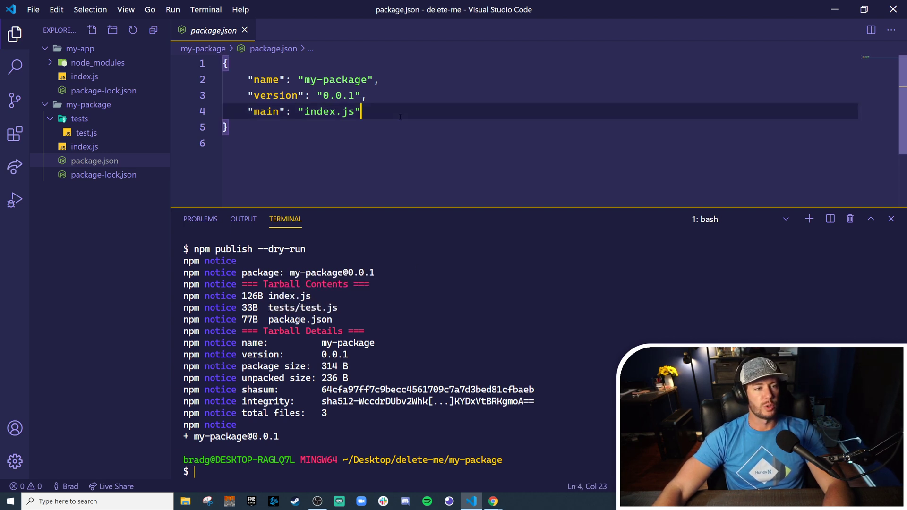
pyautogui.write(',')
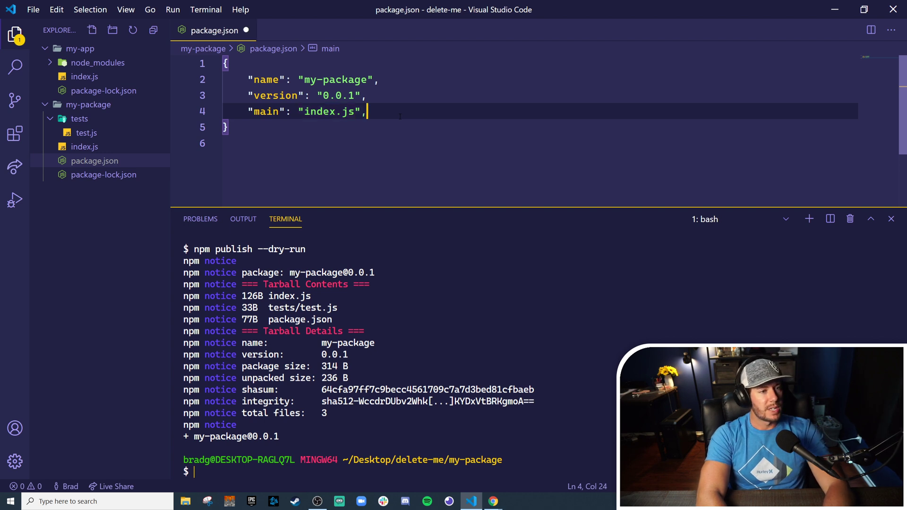
pyautogui.press('Return')
pyautogui.write('"files')
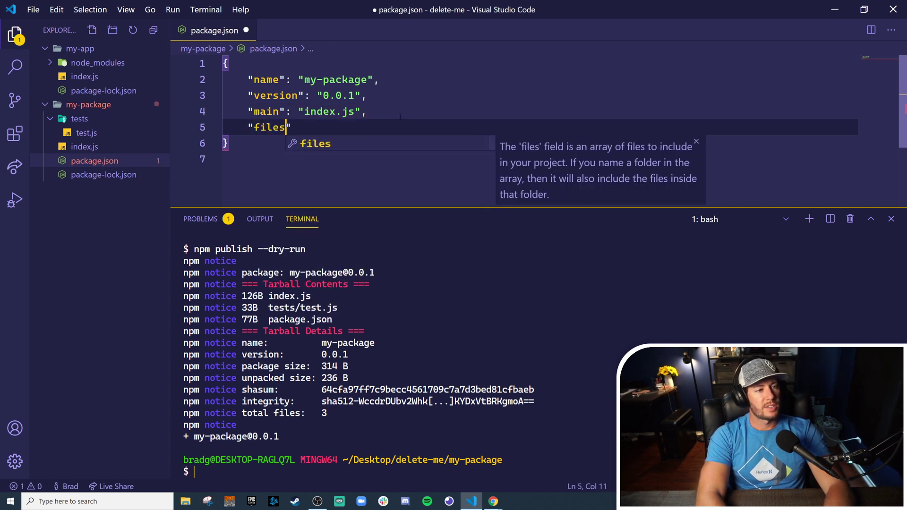
pyautogui.write('": [')
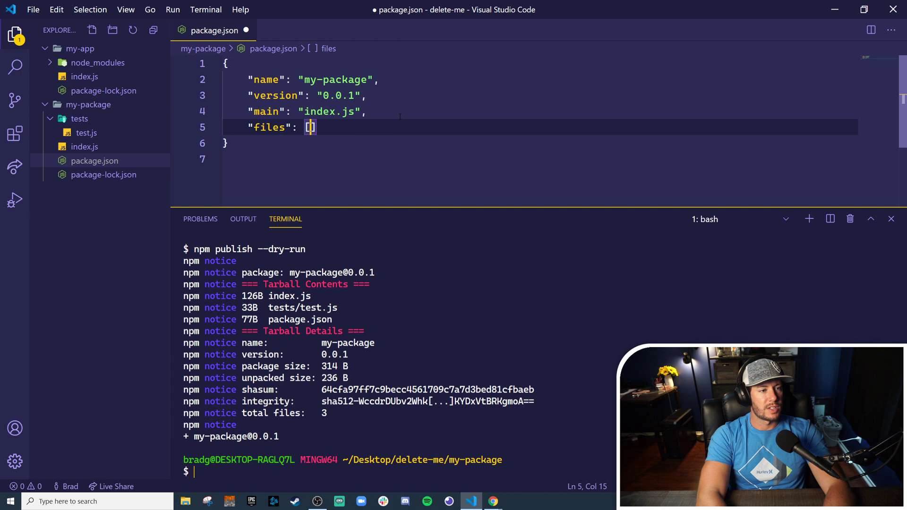
pyautogui.press('Return')
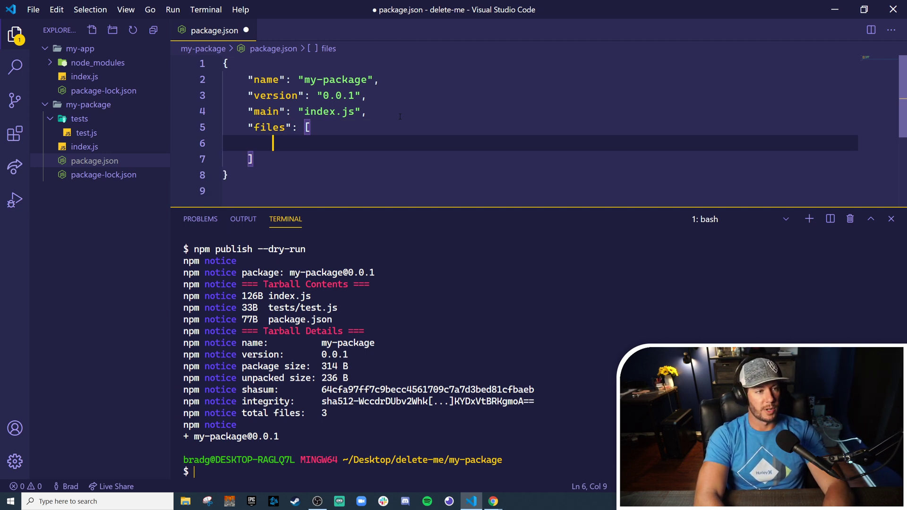
pyautogui.write('"in')
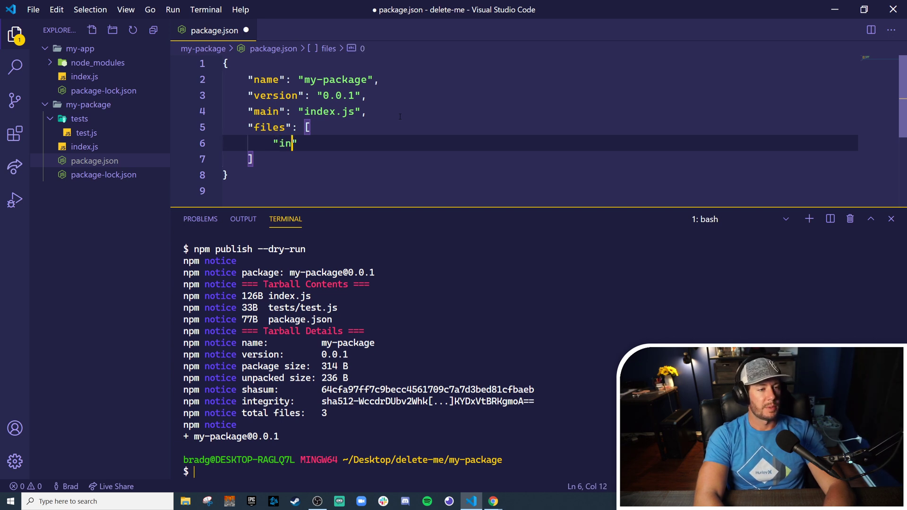
pyautogui.write('dex.j')
pyautogui.hotkey('ctrl', 's')
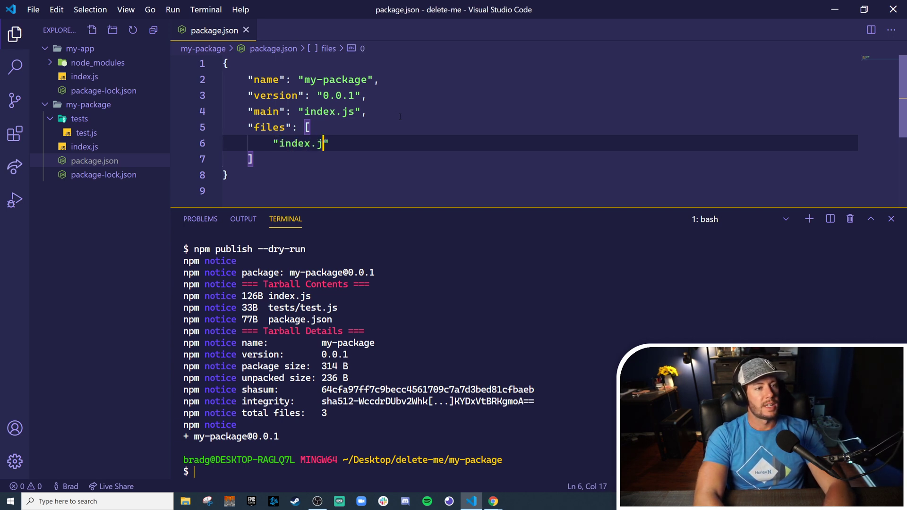
pyautogui.write('s')
pyautogui.hotkey('ctrl', 's')
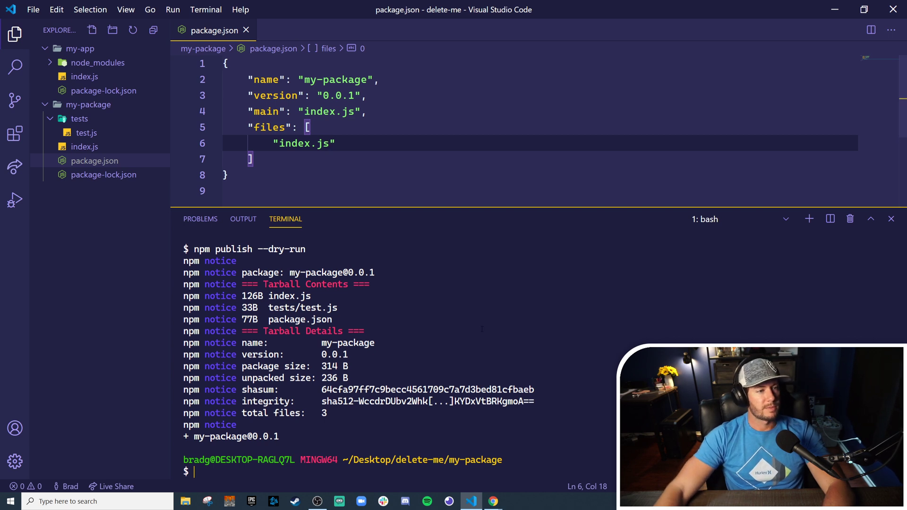
# - Rerun the dry-run publish, now packing only index.js and package.json, and collapse the tests folder
pyautogui.press('Up')
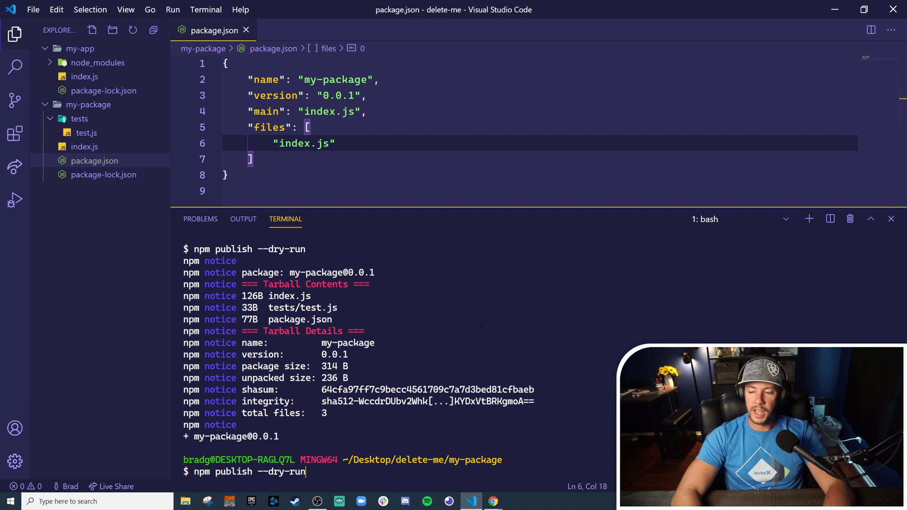
pyautogui.press('Return')
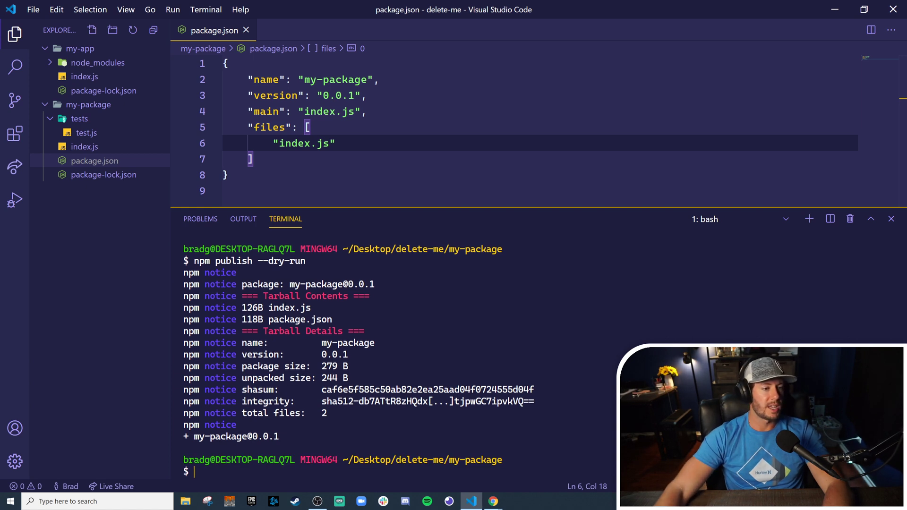
pyautogui.click(79, 119)
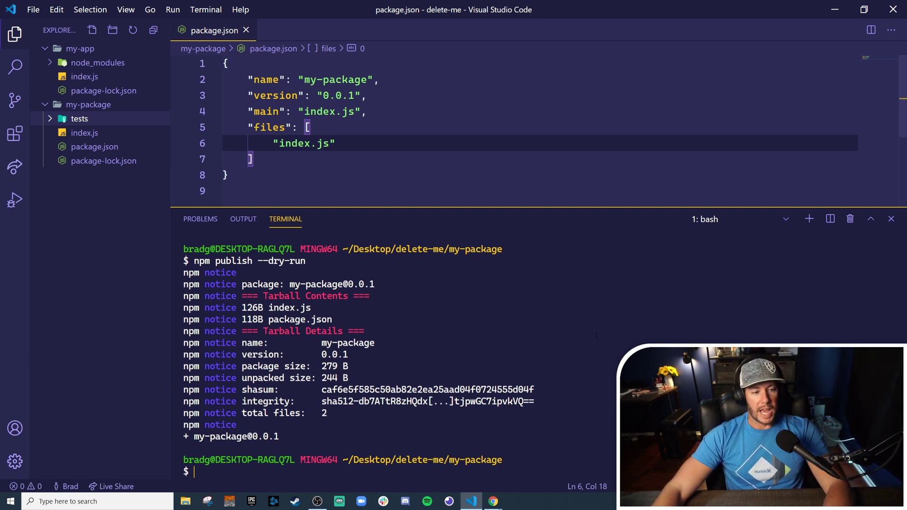
pyautogui.moveTo(337, 320); pyautogui.dragTo(242, 307)
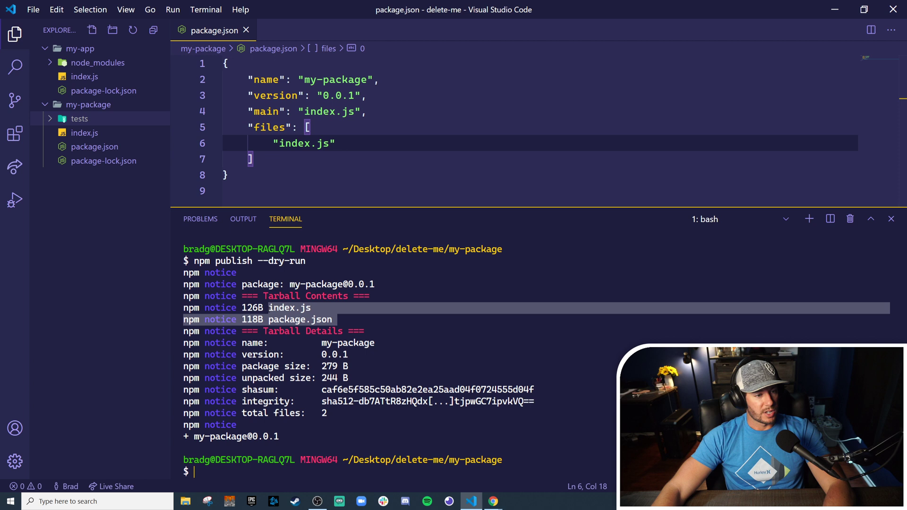
pyautogui.click(363, 317)
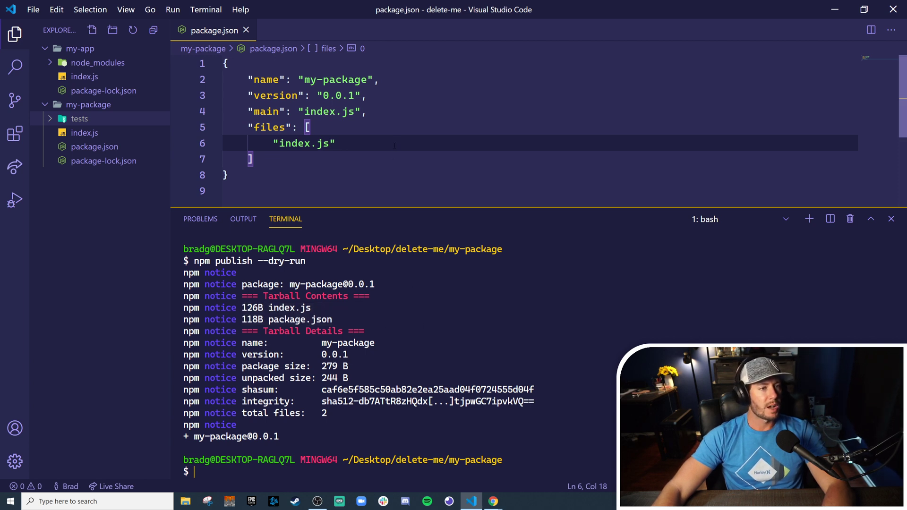
# - Try editing the version to 1.0.0 by hand, then undo it back to 0.0.1
pyautogui.click(352, 95)
pyautogui.hotkey('shift', 'Left')
pyautogui.hotkey('shift', 'Left')
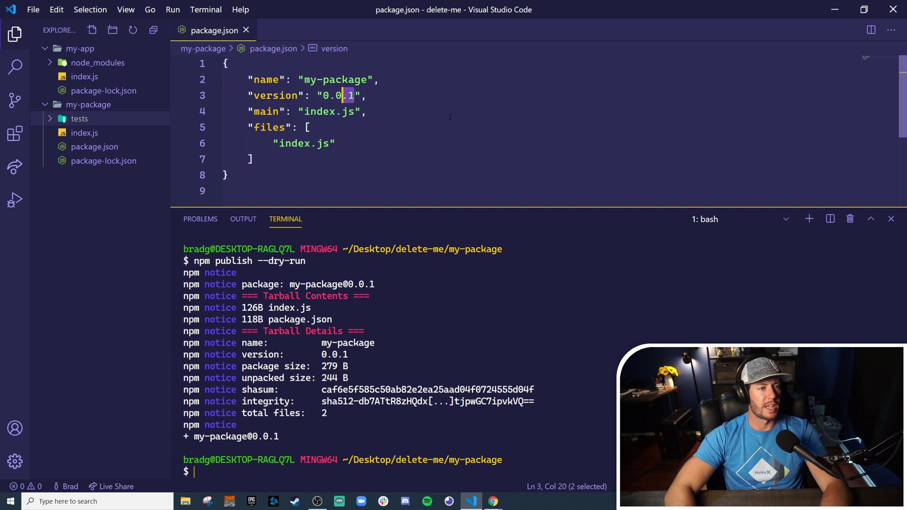
pyautogui.hotkey('shift', 'Left')
pyautogui.hotkey('shift', 'Left')
pyautogui.hotkey('shift', 'Left')
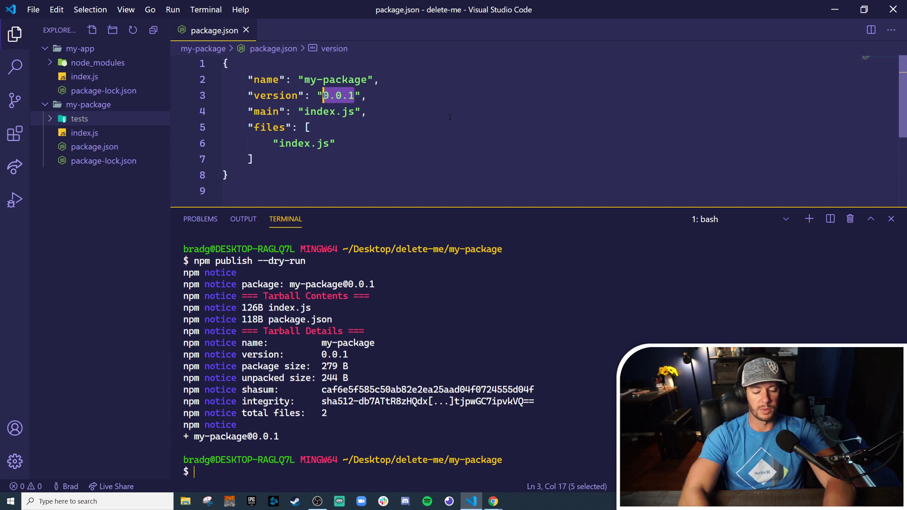
pyautogui.write('1.')
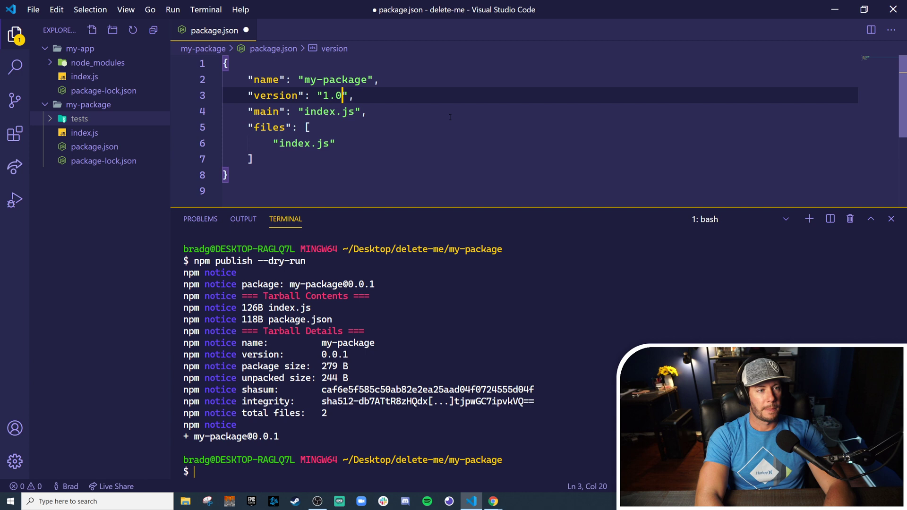
pyautogui.write('0.0')
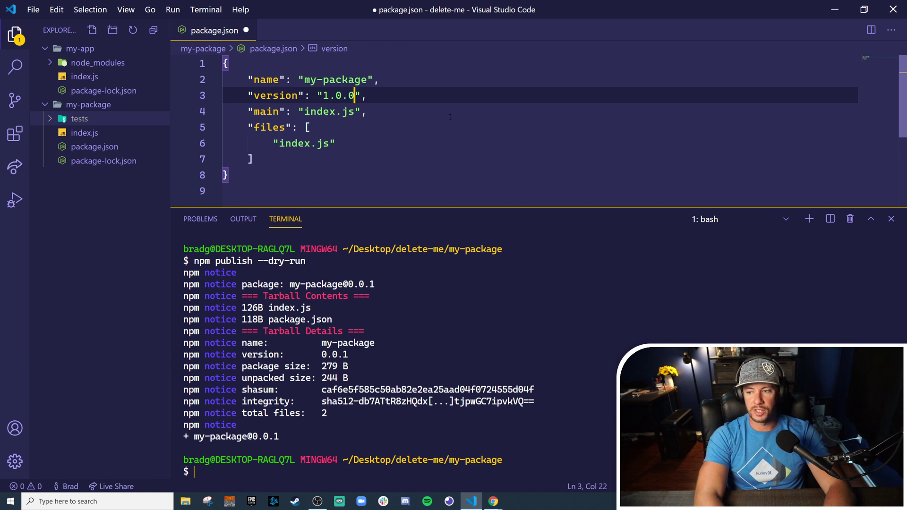
pyautogui.hotkey('ctrl', 'z')
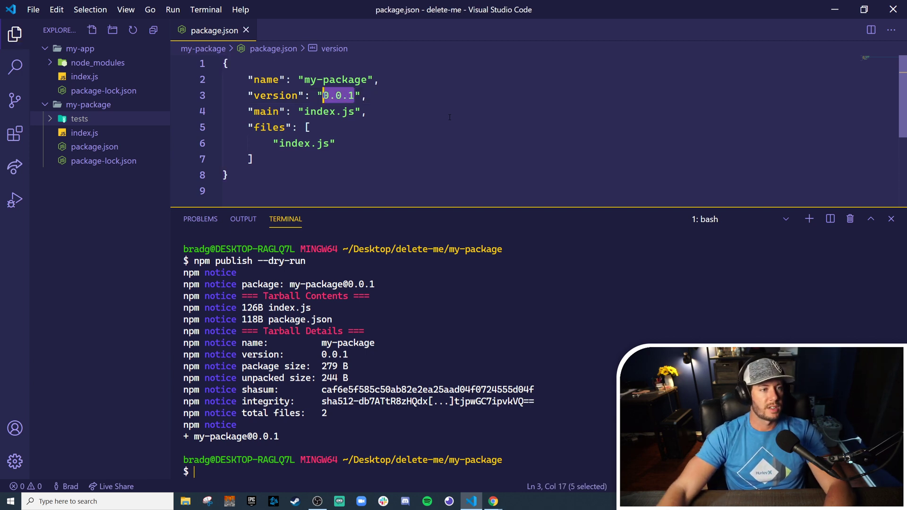
pyautogui.click(448, 111)
# - Get a fresh terminal prompt ready for an npm version command
pyautogui.click(509, 293)
pyautogui.press('Return')
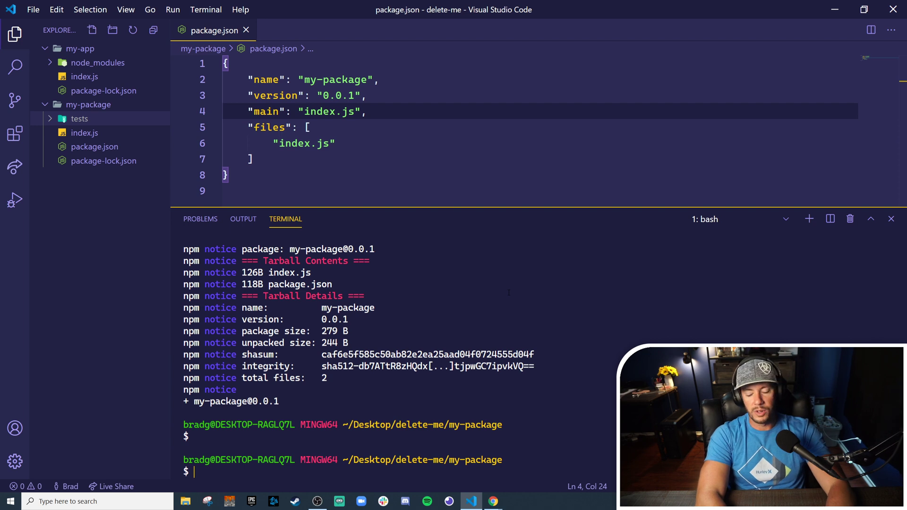
pyautogui.write('version')
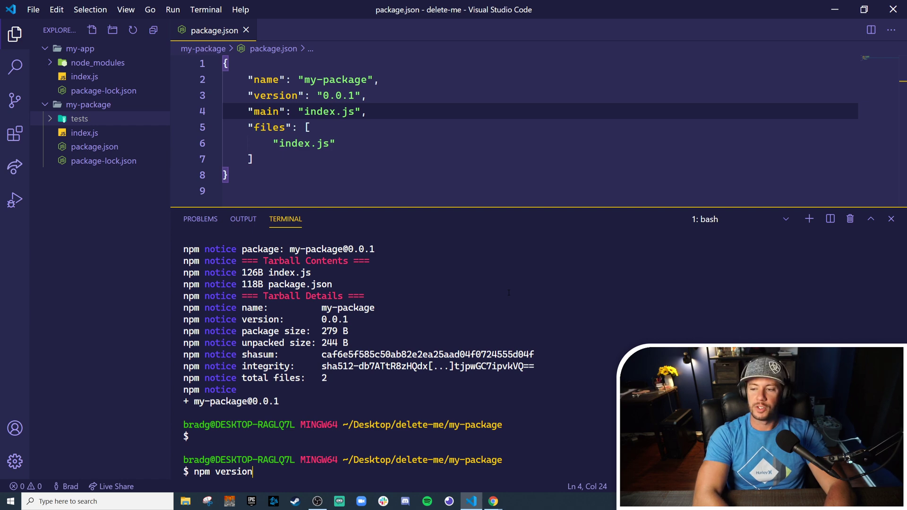
# - Search for semver in the browser and land on the semver.org page
pyautogui.click(493, 501)
pyautogui.hotkey('ctrl', 't')
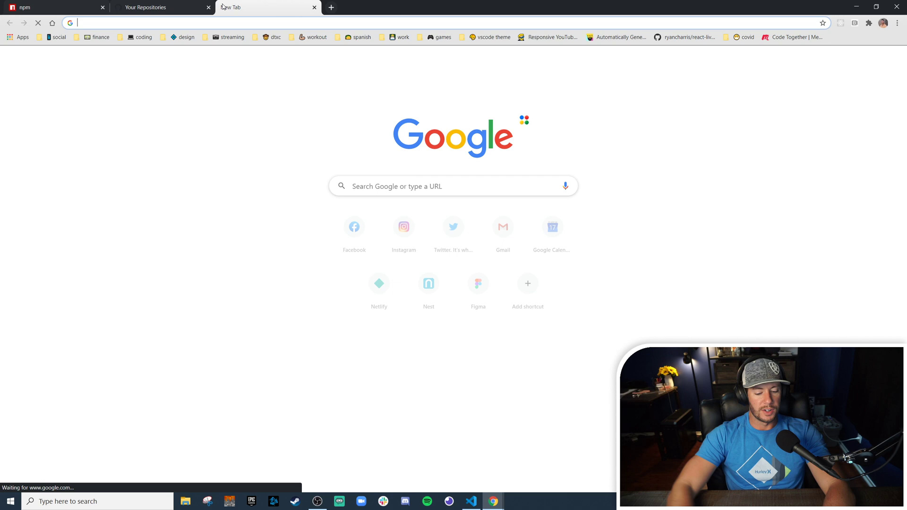
pyautogui.write('semver')
pyautogui.press('Return')
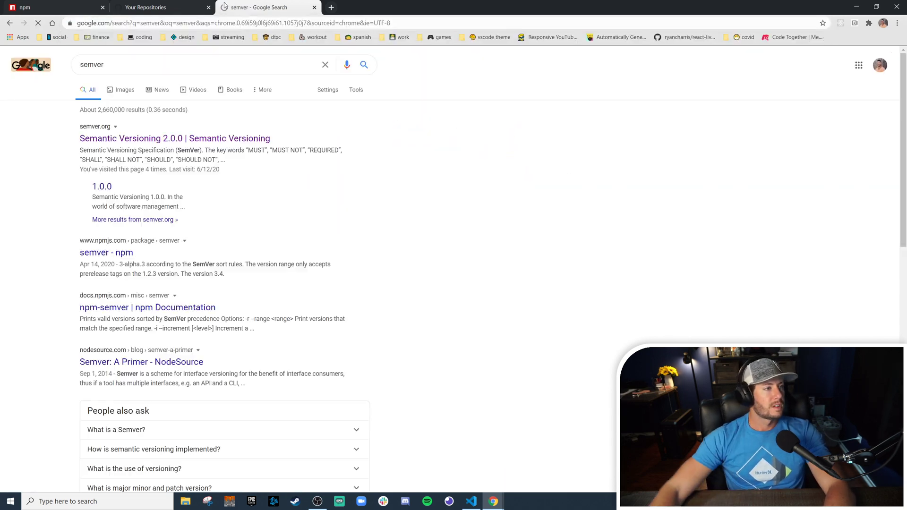
pyautogui.click(219, 139)
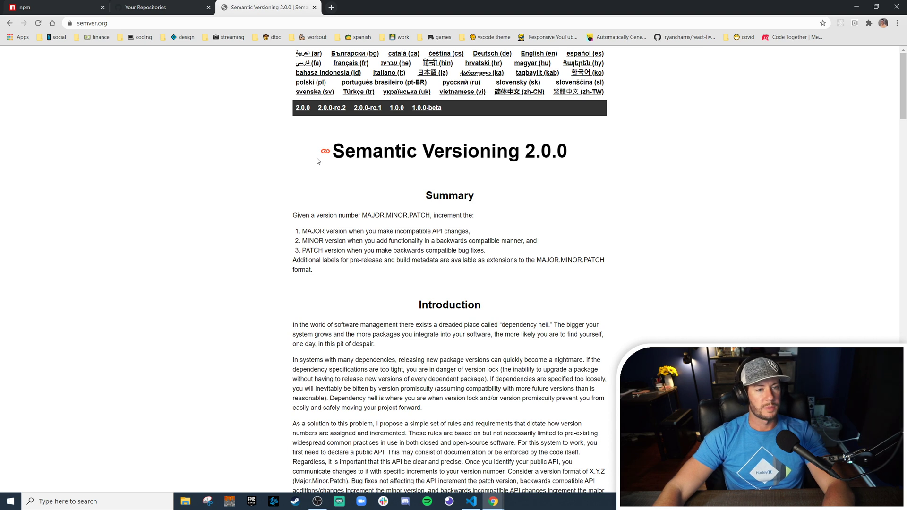
pyautogui.click(92, 23)
pyautogui.click(244, 158)
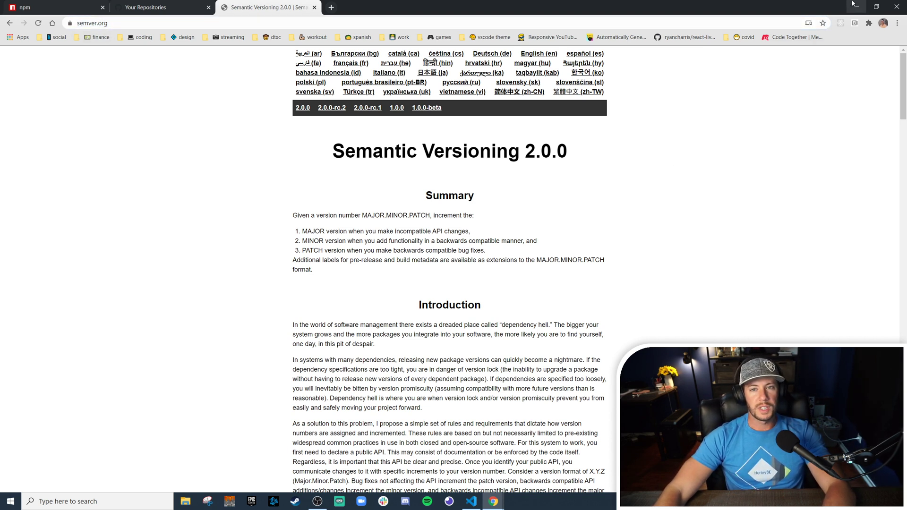
# - Highlight the major and minor digits in the Semantic Versioning 2.0.0 heading while reviewing the rules
pyautogui.moveTo(449, 151)
pyautogui.doubleClick(526, 151)
pyautogui.click(542, 159)
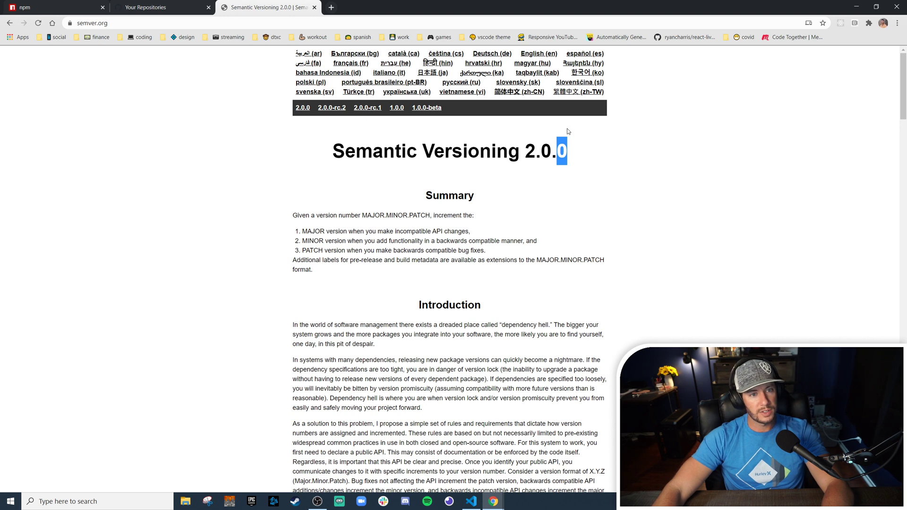
pyautogui.doubleClick(546, 151)
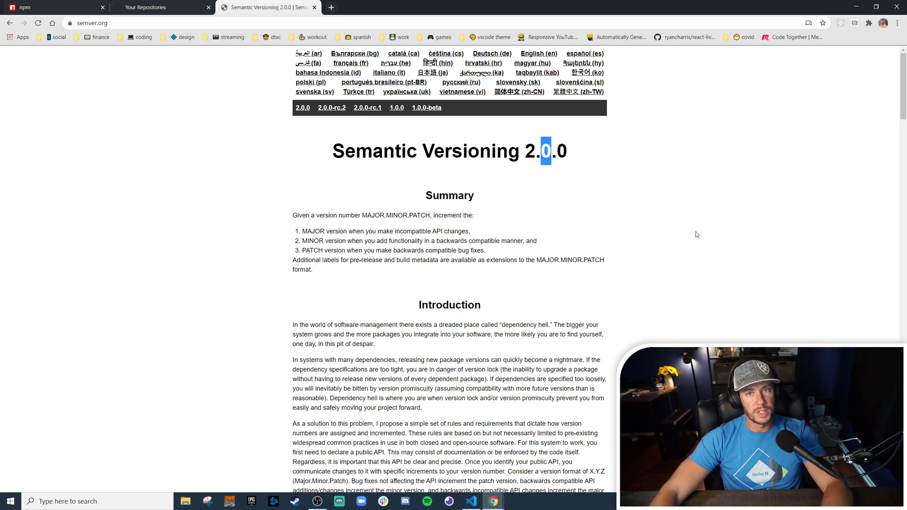
pyautogui.doubleClick(530, 151)
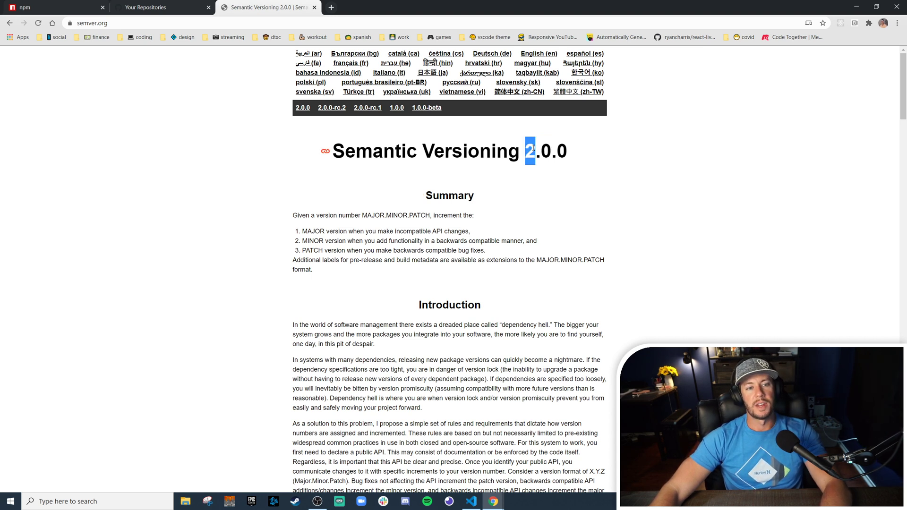
pyautogui.moveTo(449, 196)
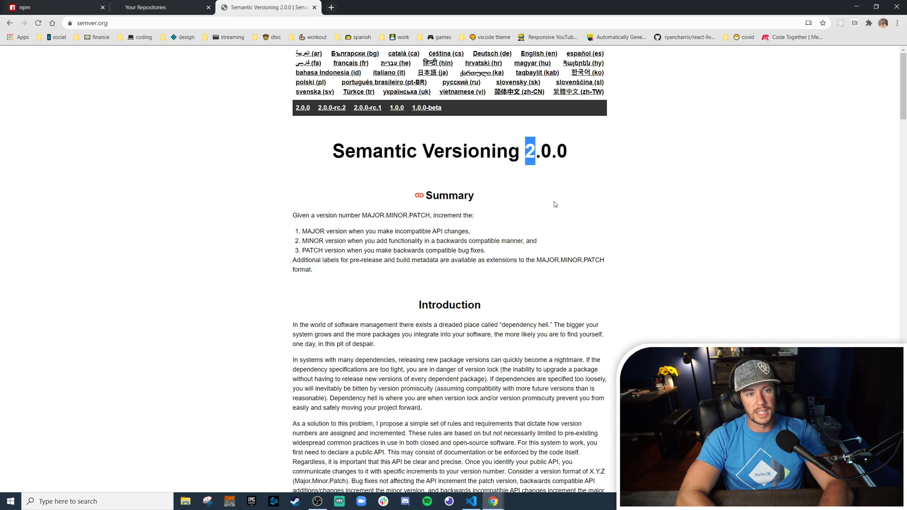
pyautogui.click(540, 232)
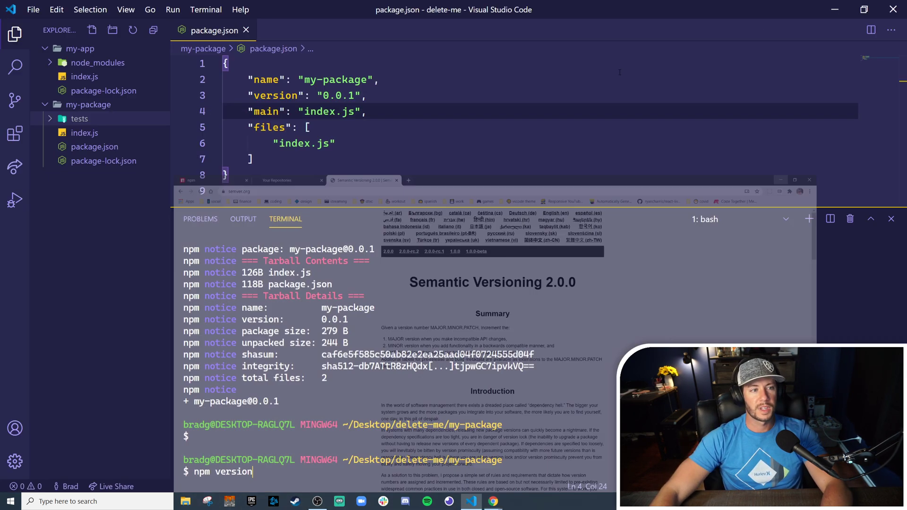
# - Return to the editor, run npm version, then clear the terminal before bumping to a major release
pyautogui.click(855, 6)
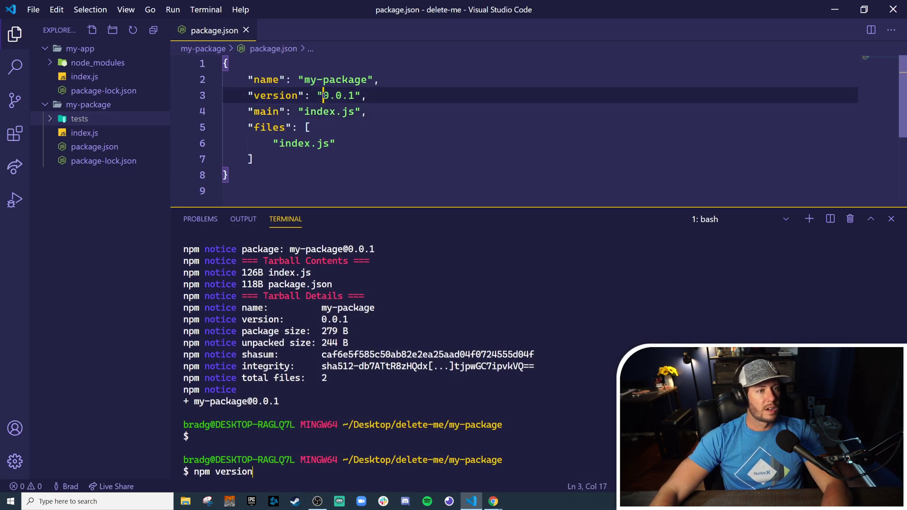
pyautogui.moveTo(323, 95); pyautogui.dragTo(354, 96)
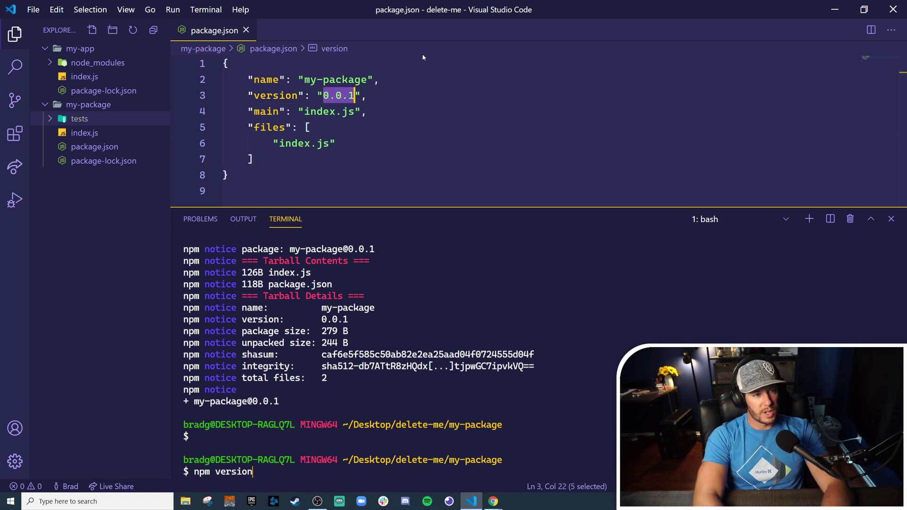
pyautogui.click(518, 366)
pyautogui.press('Return')
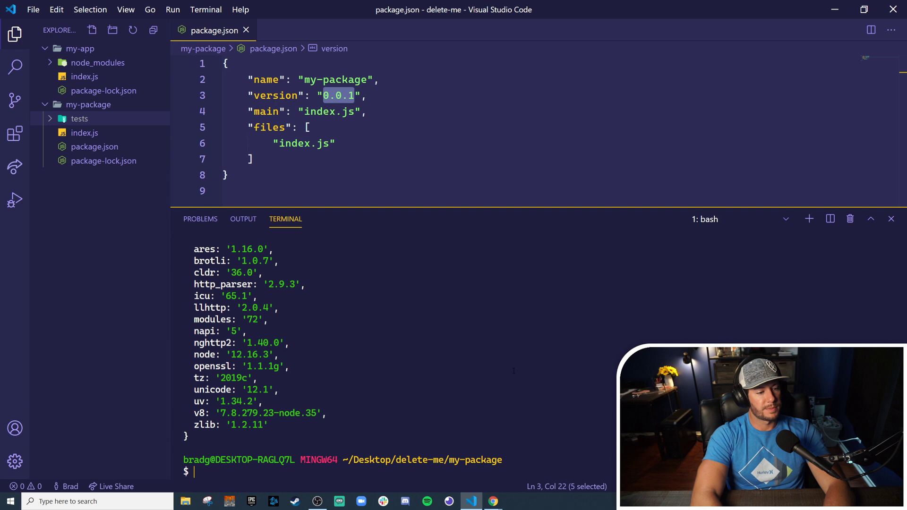
pyautogui.write('clkear')
pyautogui.press('Return')
pyautogui.write('clear')
pyautogui.press('Return')
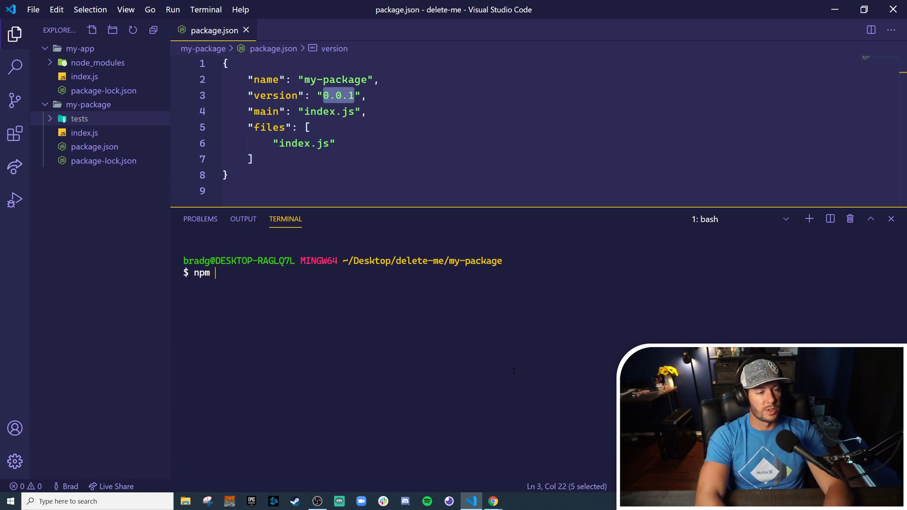
pyautogui.write('version ')
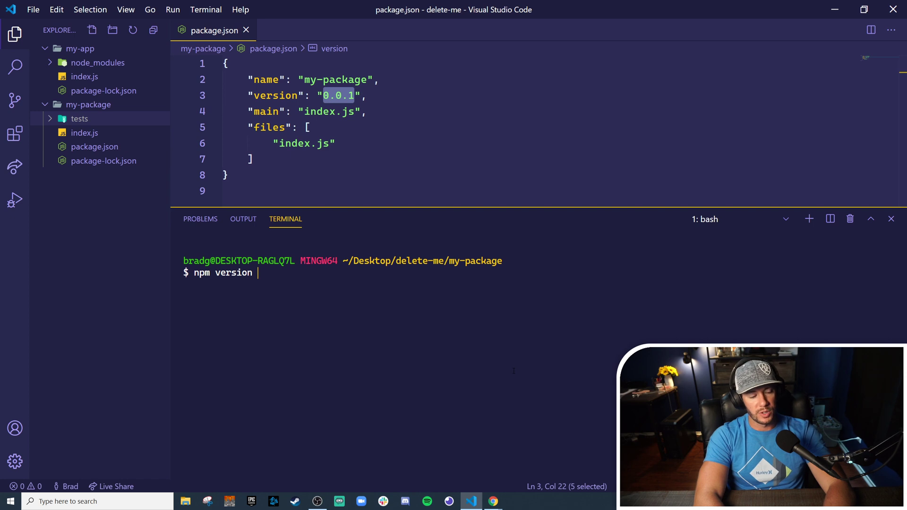
pyautogui.write('major')
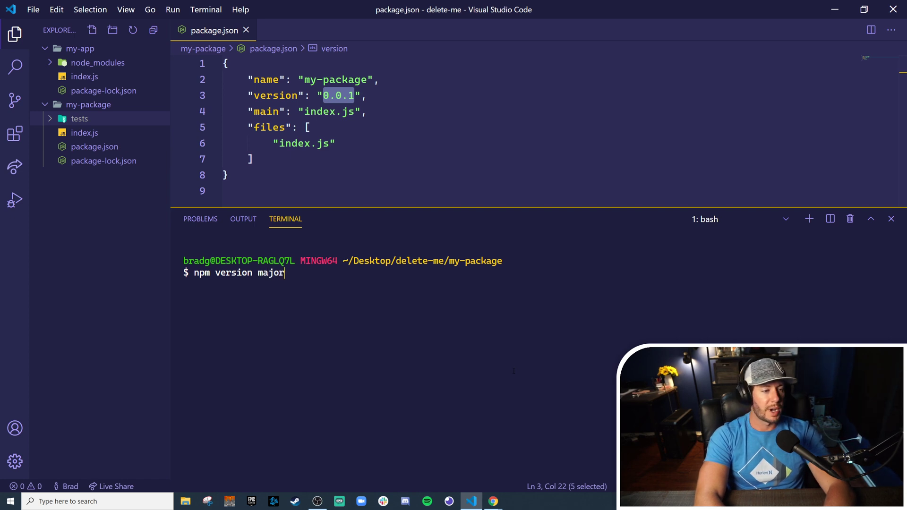
pyautogui.write('ajor')
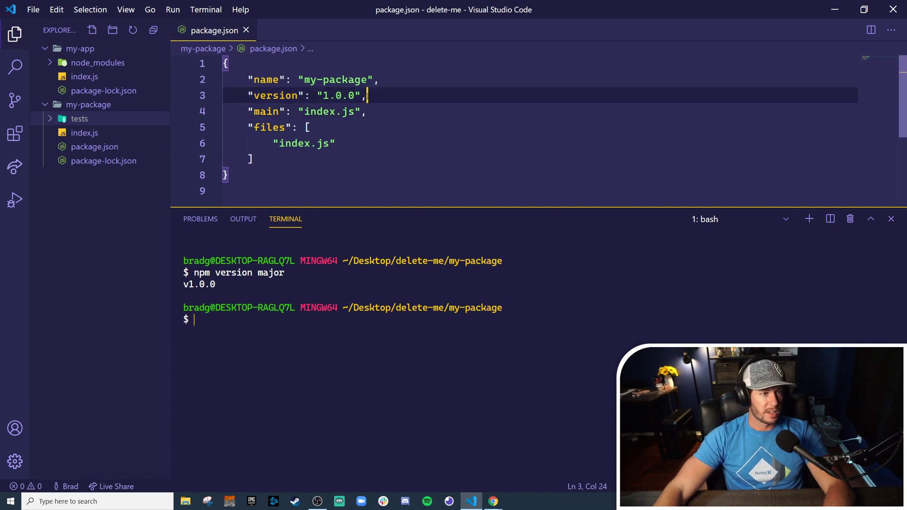
# - Review the 1.0.0 version line and the 403 Forbidden permission hint from the failed npm publish
pyautogui.moveTo(366, 95); pyautogui.dragTo(248, 95)
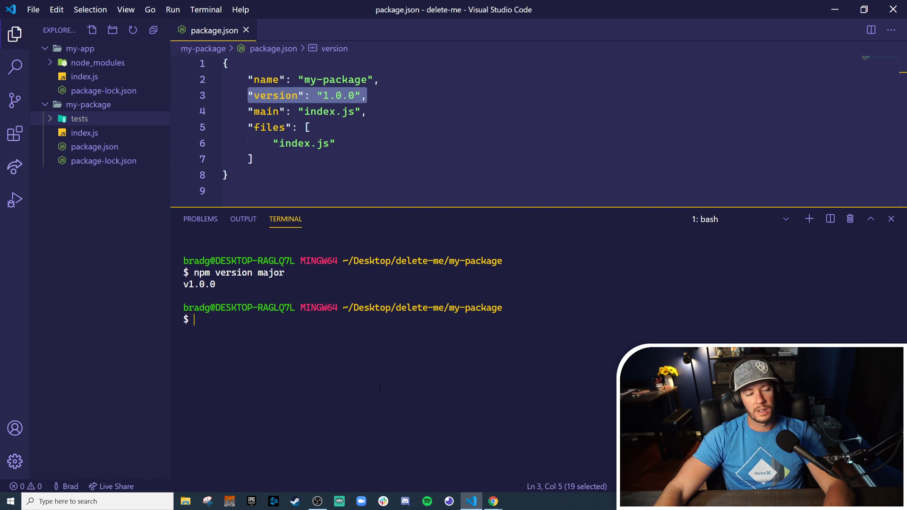
pyautogui.click(335, 144)
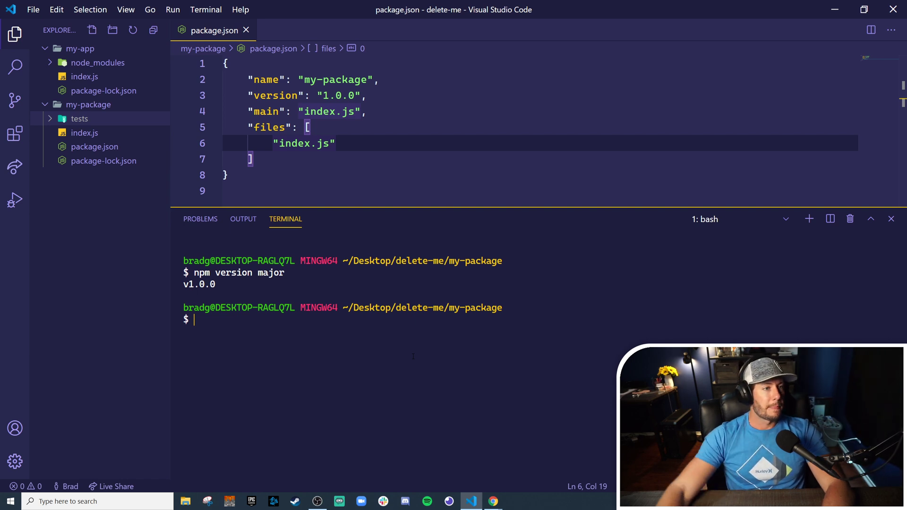
pyautogui.write('npm publish')
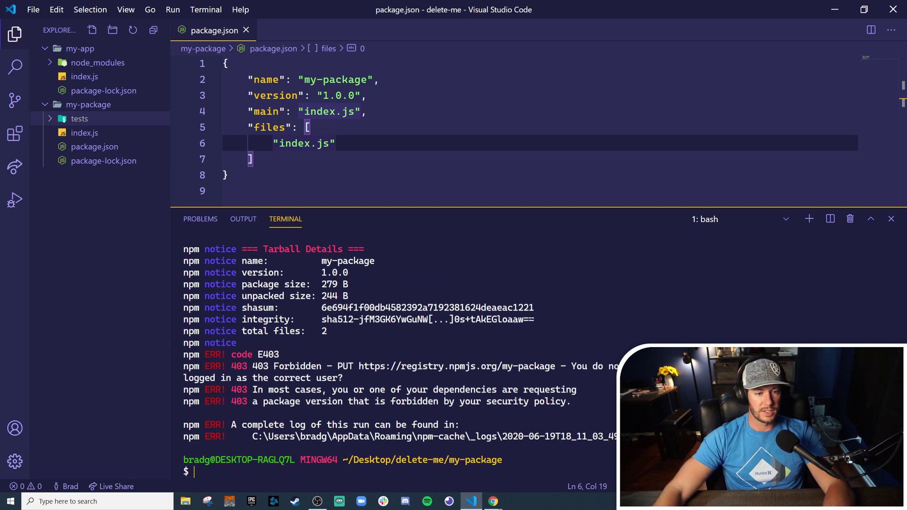
pyautogui.moveTo(571, 366); pyautogui.dragTo(619, 367)
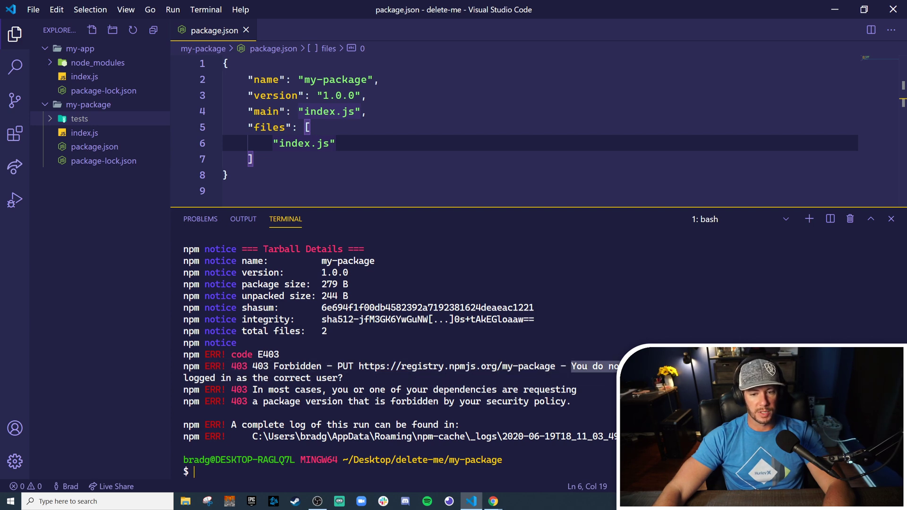
pyautogui.click(595, 366)
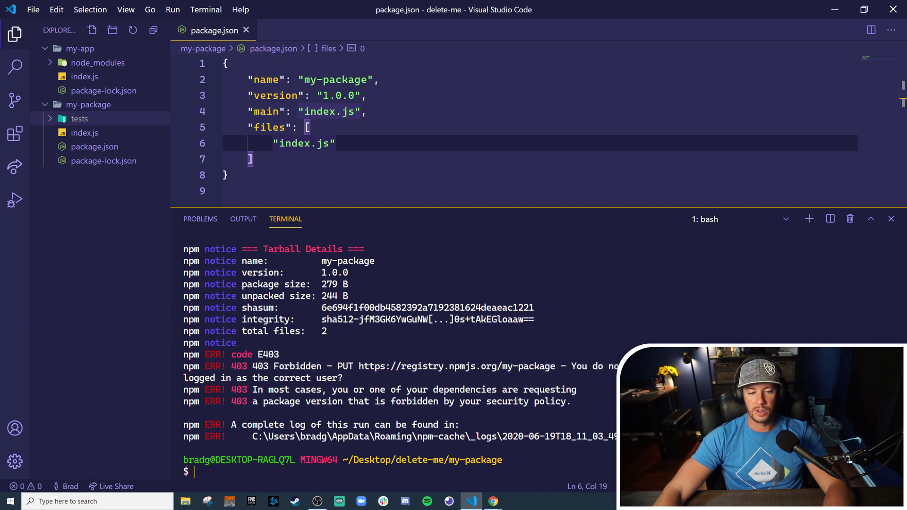
# - Search npmjs.com for my-package, view the existing package's page, and return to the editor
pyautogui.click(493, 500)
pyautogui.click(195, 4)
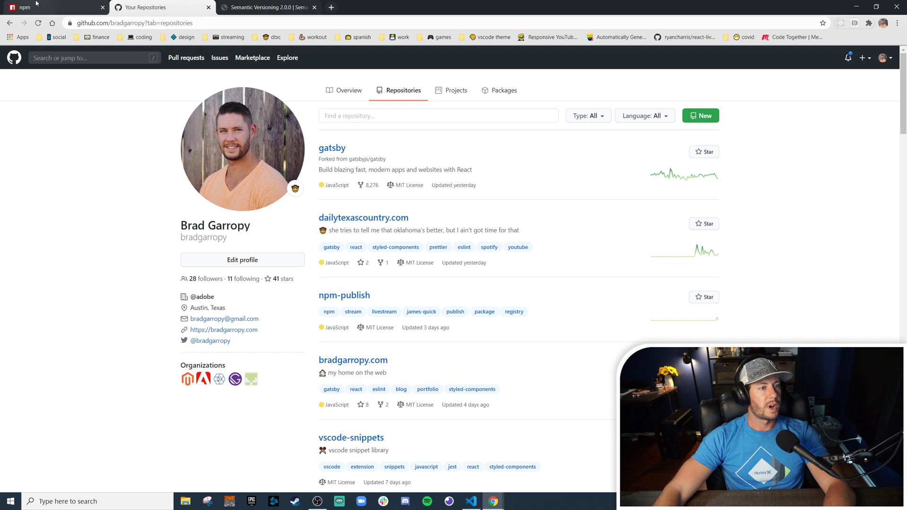
pyautogui.click(43, 7)
pyautogui.click(280, 127)
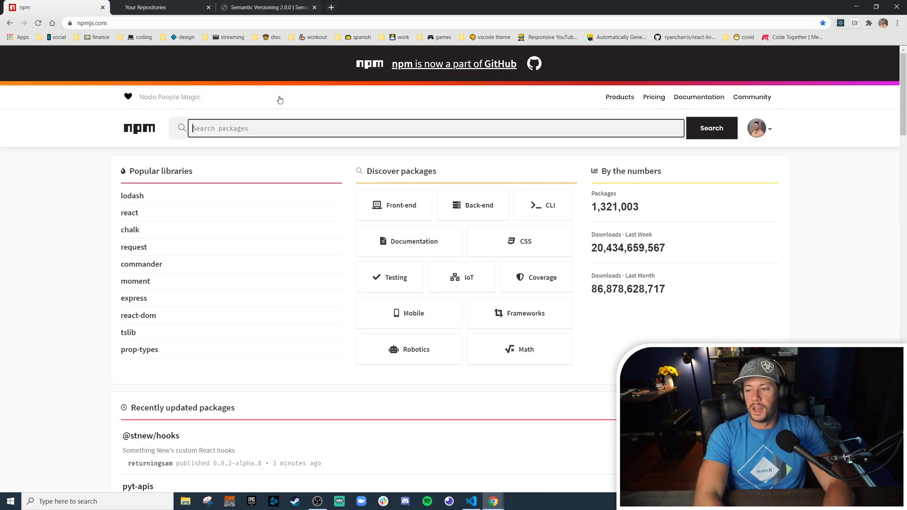
pyautogui.write('my-')
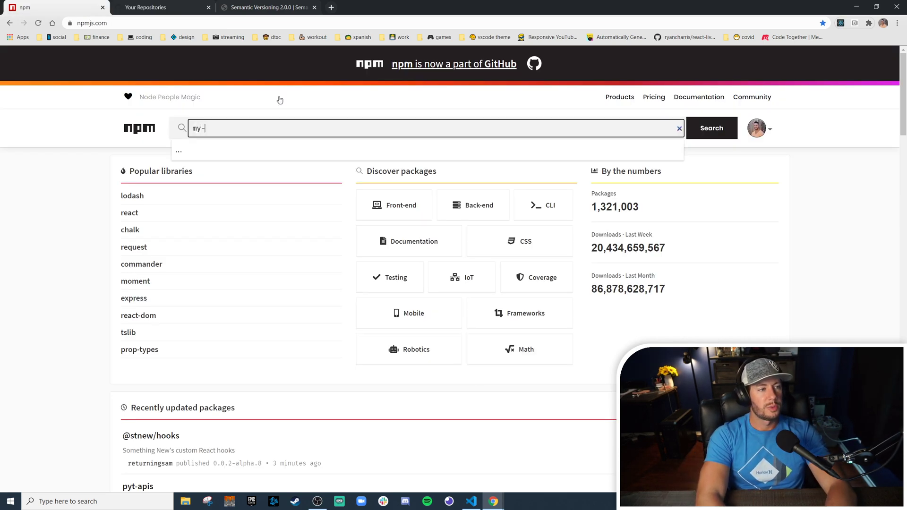
pyautogui.write('package')
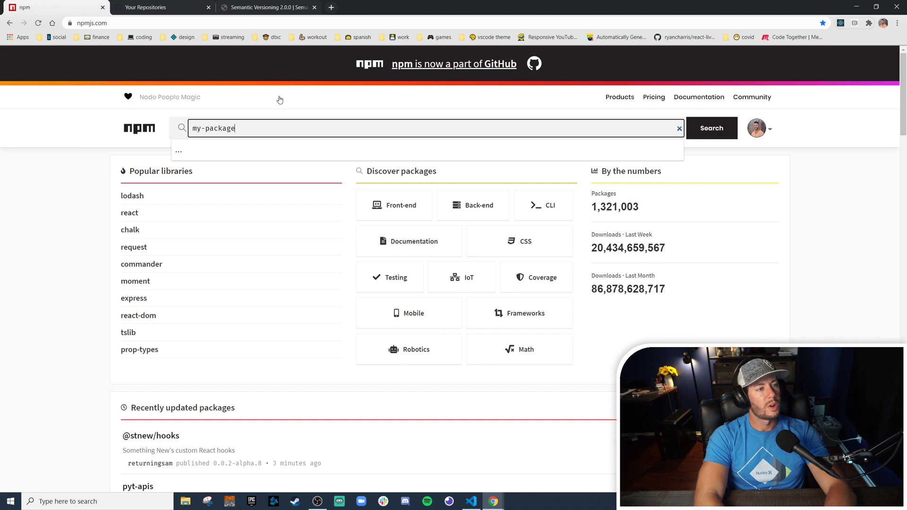
pyautogui.press('Return')
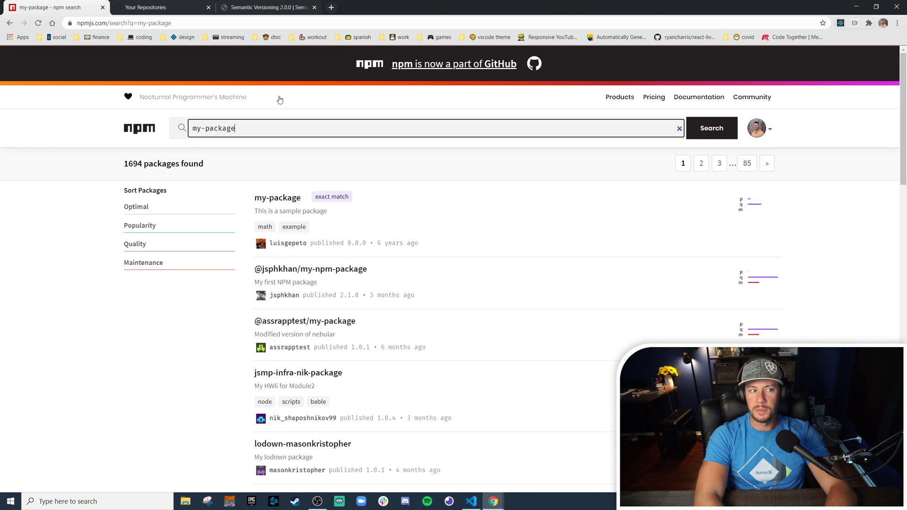
pyautogui.click(288, 203)
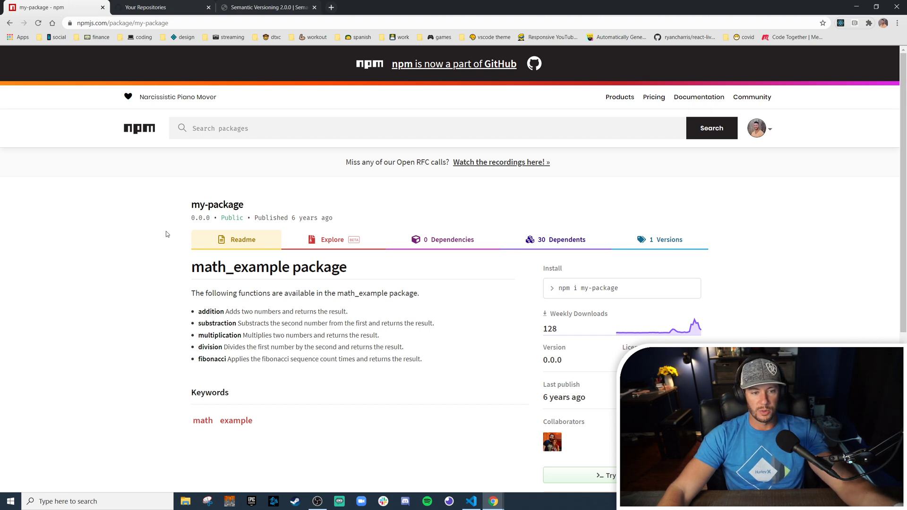
pyautogui.click(855, 6)
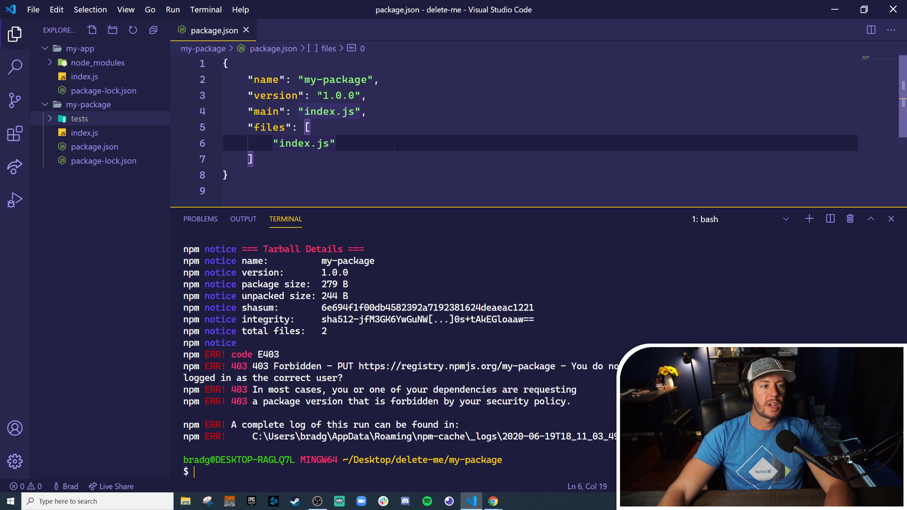
pyautogui.press('Down')
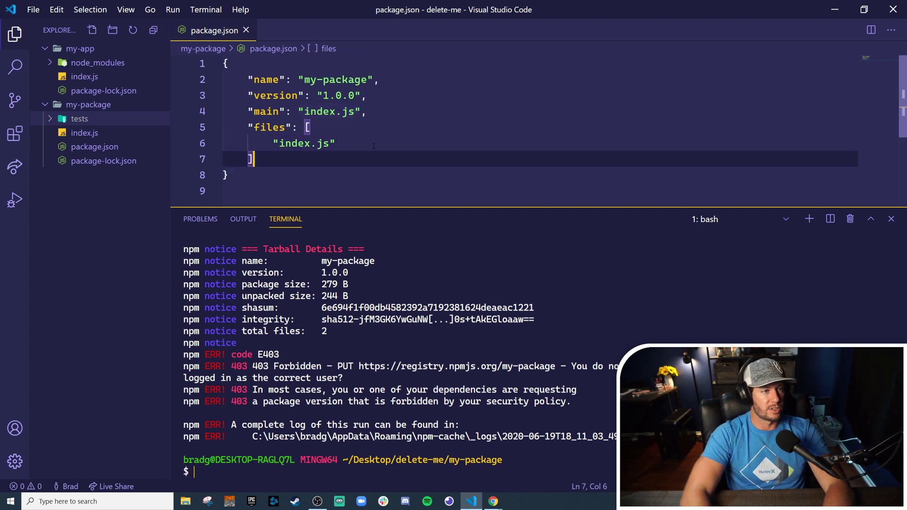
pyautogui.press('Up')
pyautogui.press('Up')
pyautogui.press('Up')
pyautogui.press('Up')
pyautogui.press('End')
pyautogui.press('Left')
pyautogui.press('Left')
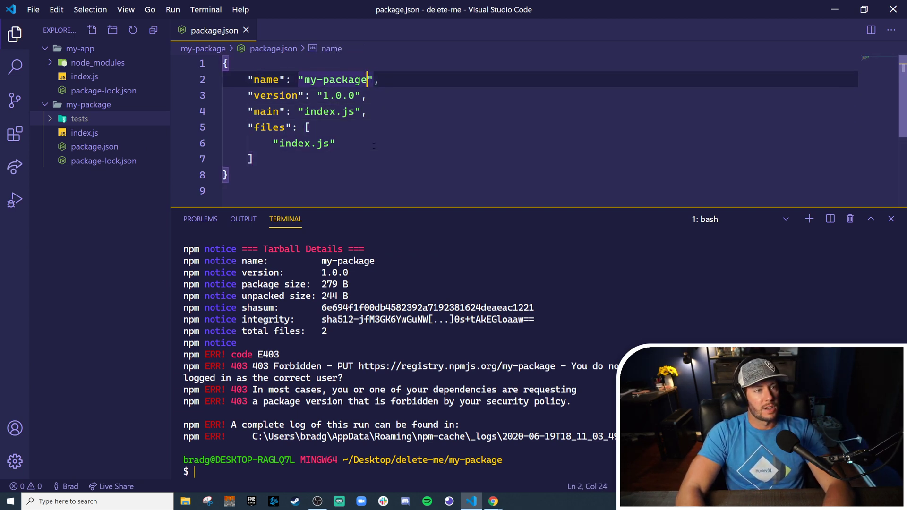
pyautogui.hotkey('ctrl', 'shift', 'Left')
pyautogui.hotkey('ctrl', 'shift', 'Left')
pyautogui.write('fjdsklfjdsak')
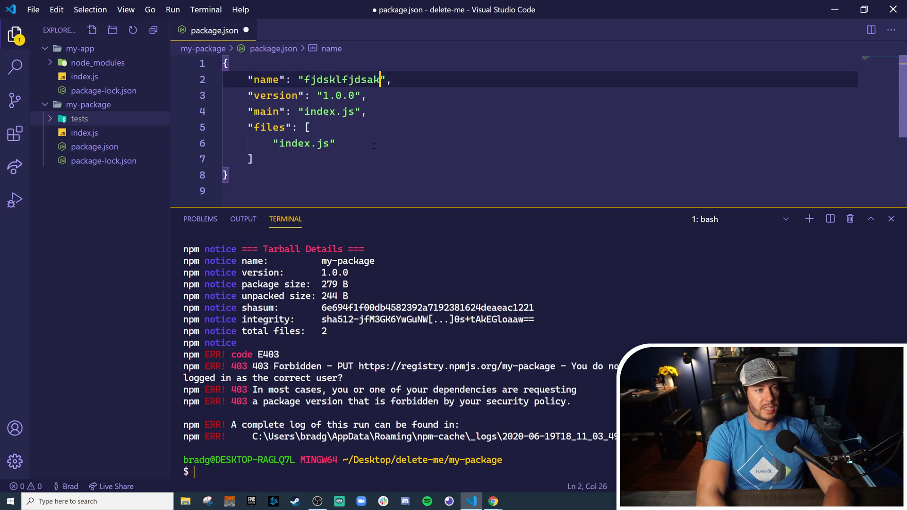
pyautogui.write('lfjlk')
pyautogui.hotkey('ctrl', 'z')
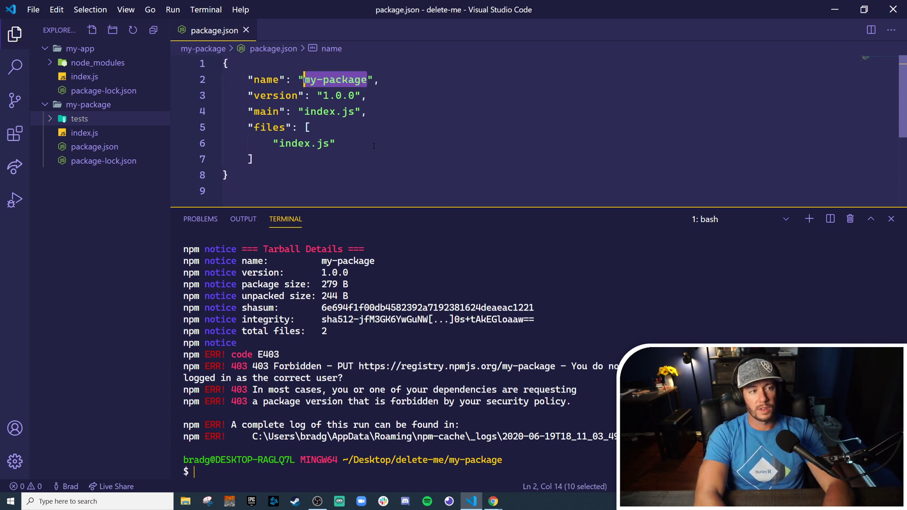
pyautogui.press('Left')
pyautogui.write('@')
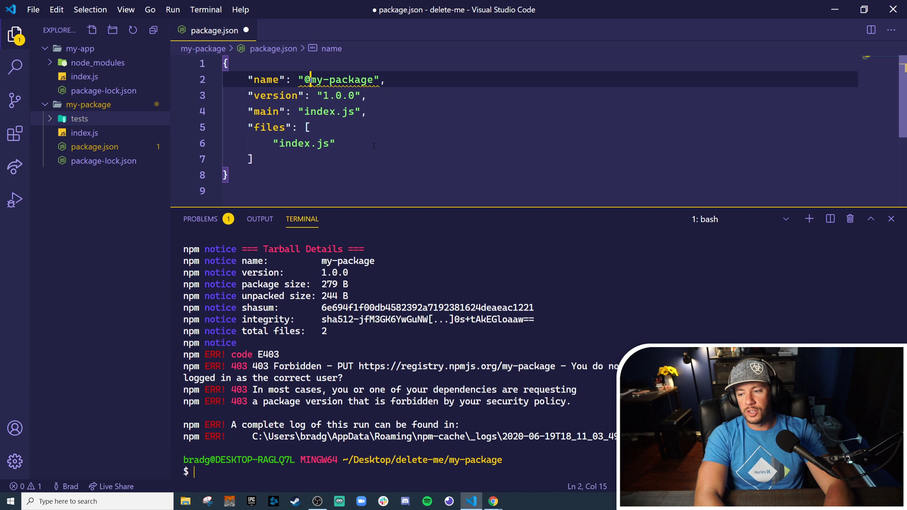
pyautogui.write('bradgarropy/')
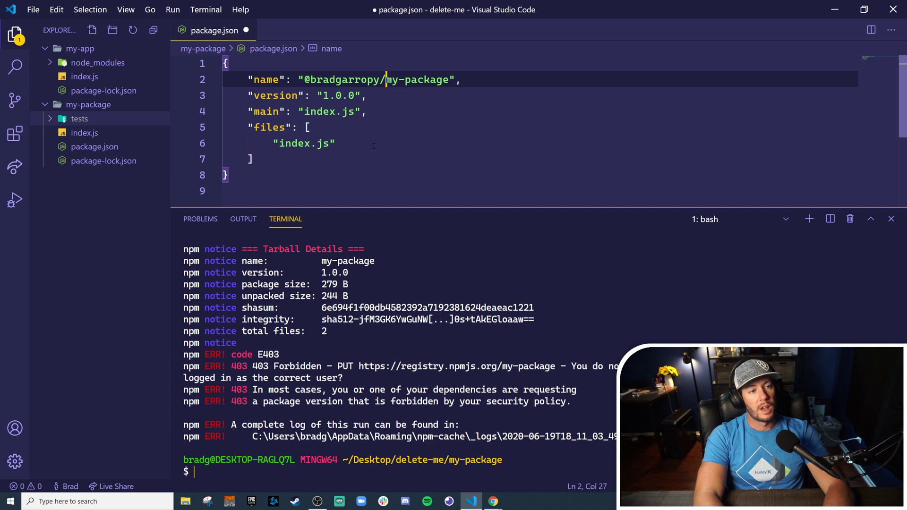
pyautogui.hotkey('ctrl', 'shift', 'Left')
pyautogui.hotkey('ctrl', 'shift', 'Left')
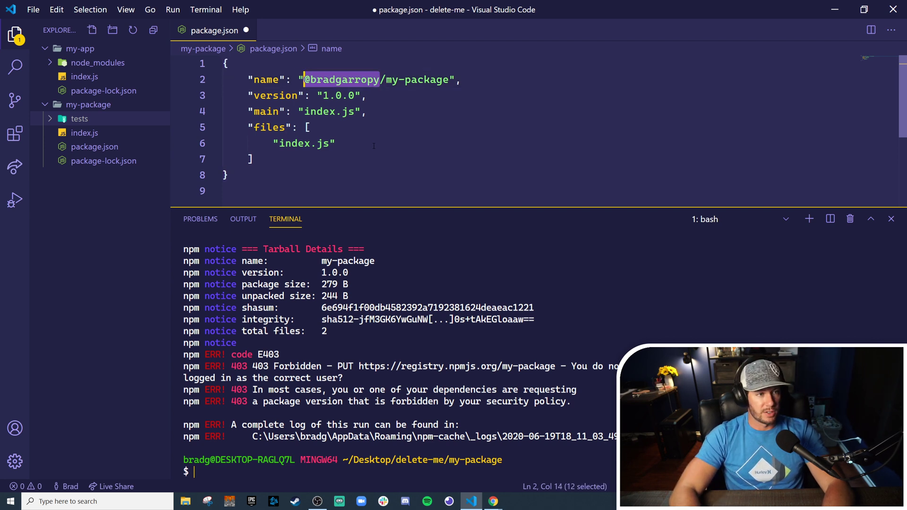
pyautogui.press('End')
pyautogui.hotkey('ctrl', 's')
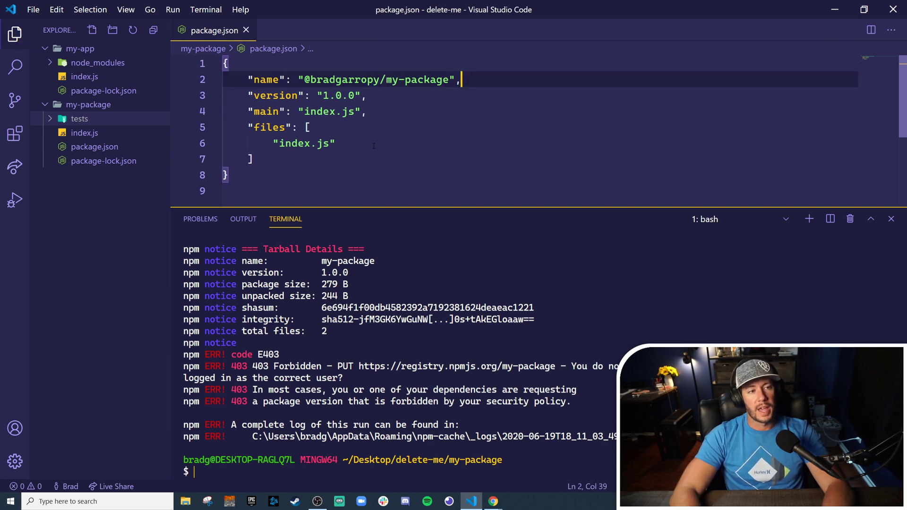
pyautogui.click(493, 501)
pyautogui.click(274, 134)
pyautogui.write('@')
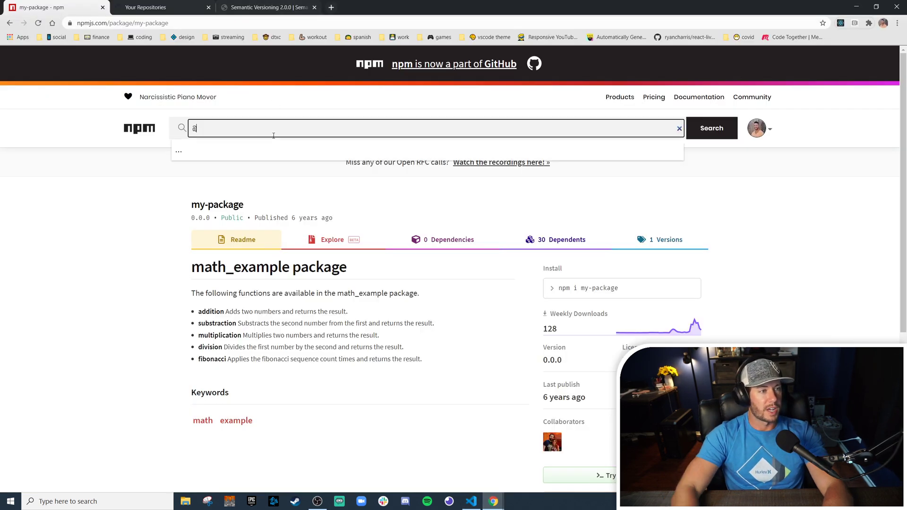
pyautogui.write('bradgarropy')
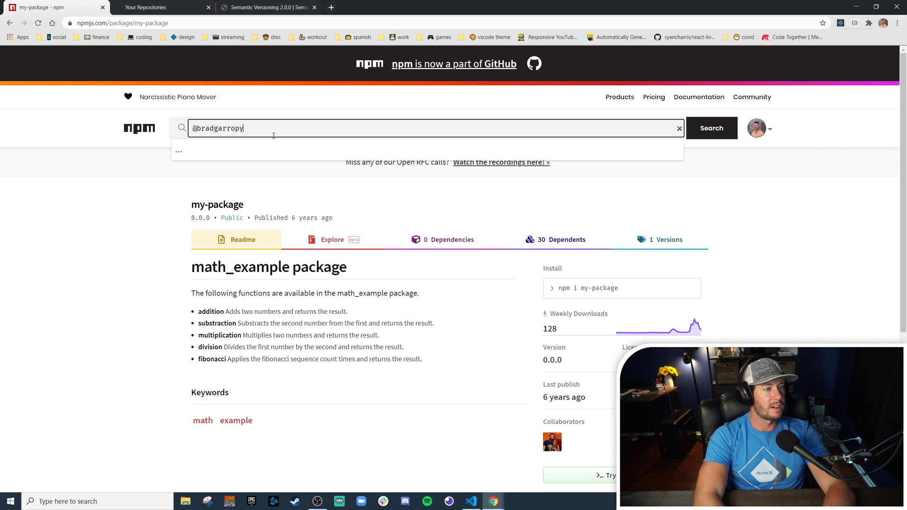
pyautogui.write('/my-package')
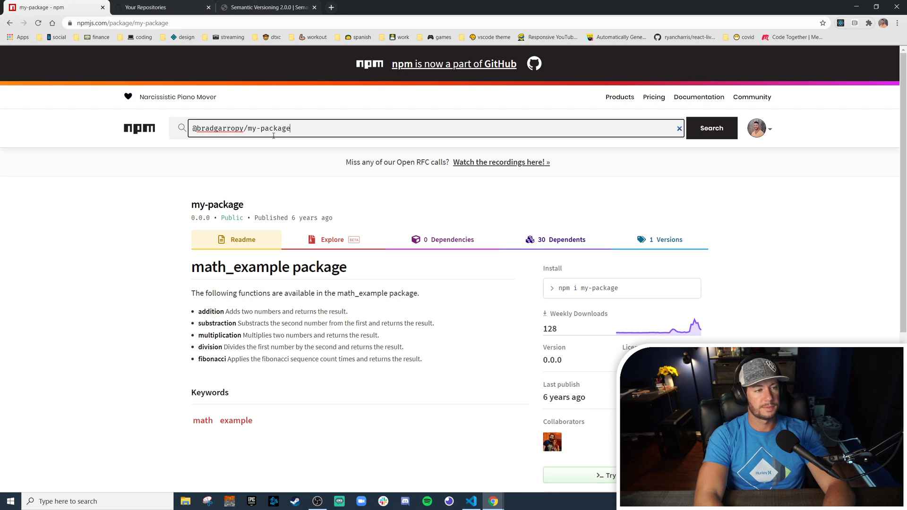
pyautogui.press('Return')
pyautogui.hotkey('alt', 'Tab')
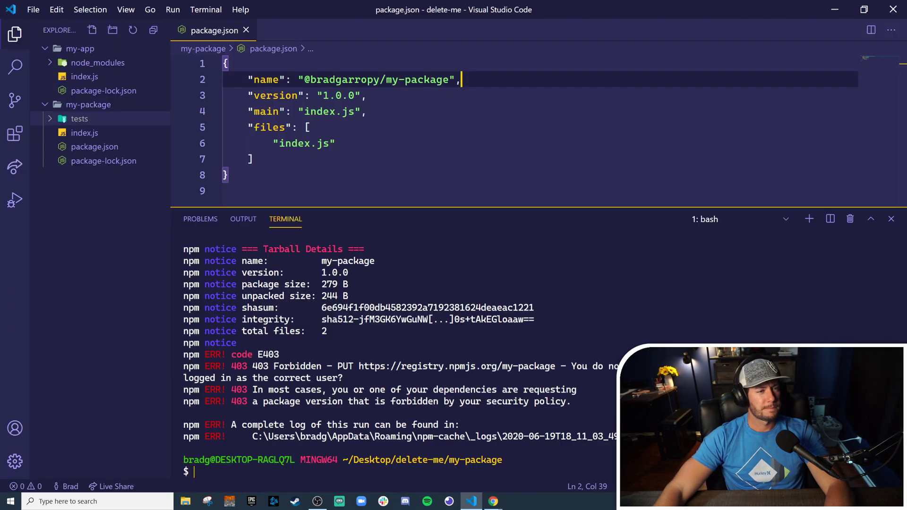
pyautogui.click(396, 170)
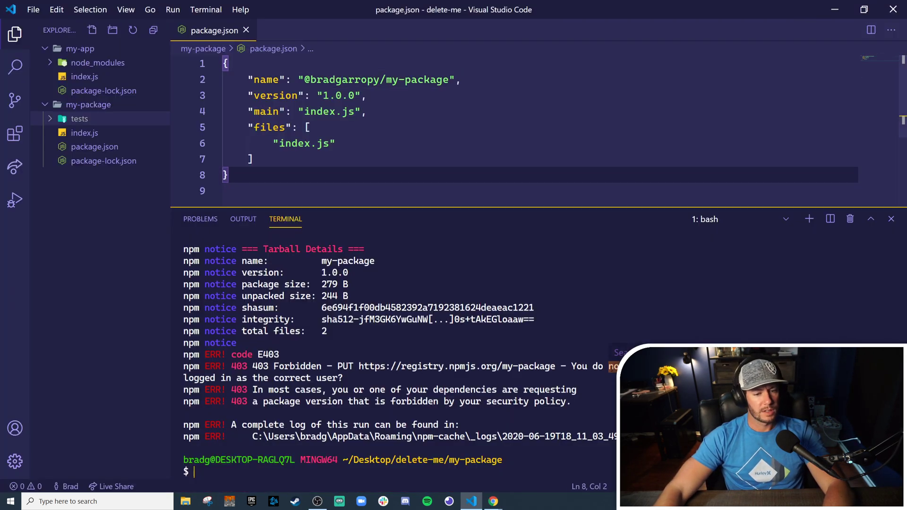
pyautogui.click(611, 367)
pyautogui.press('Return')
pyautogui.write('npm publish --access')
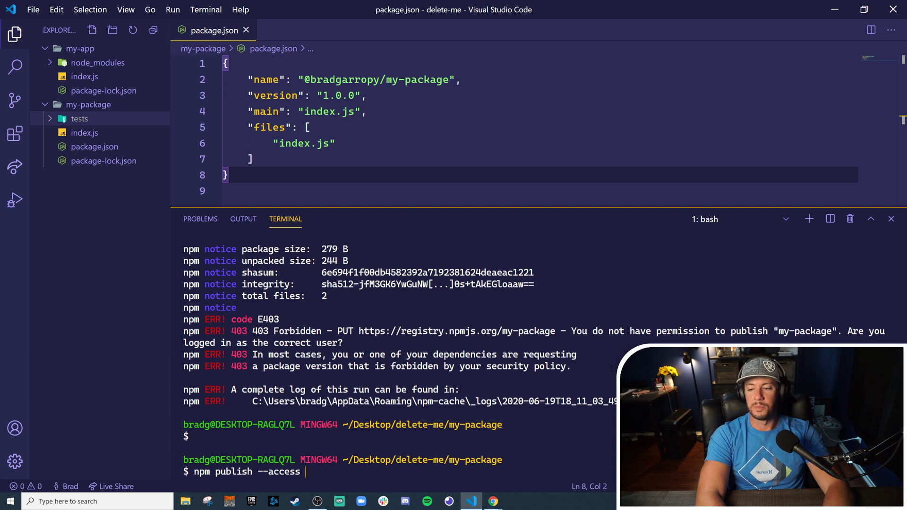
pyautogui.write('public')
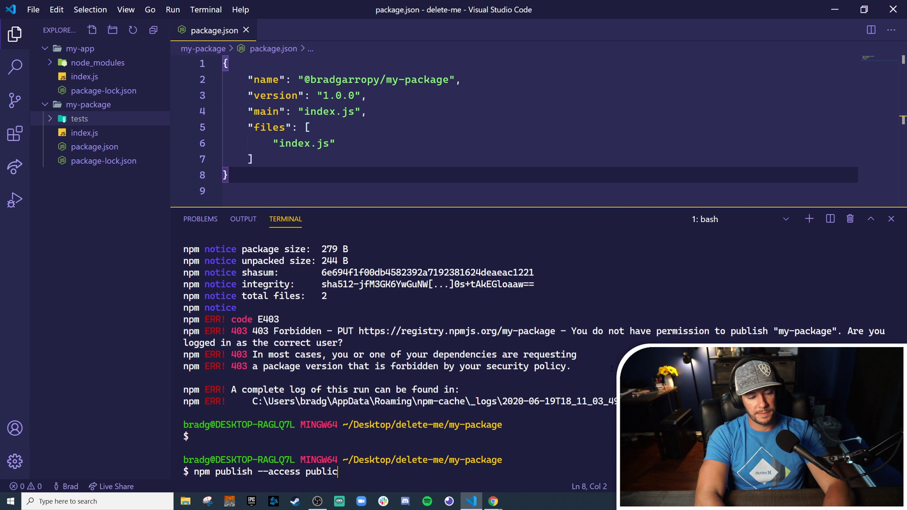
pyautogui.press('Return')
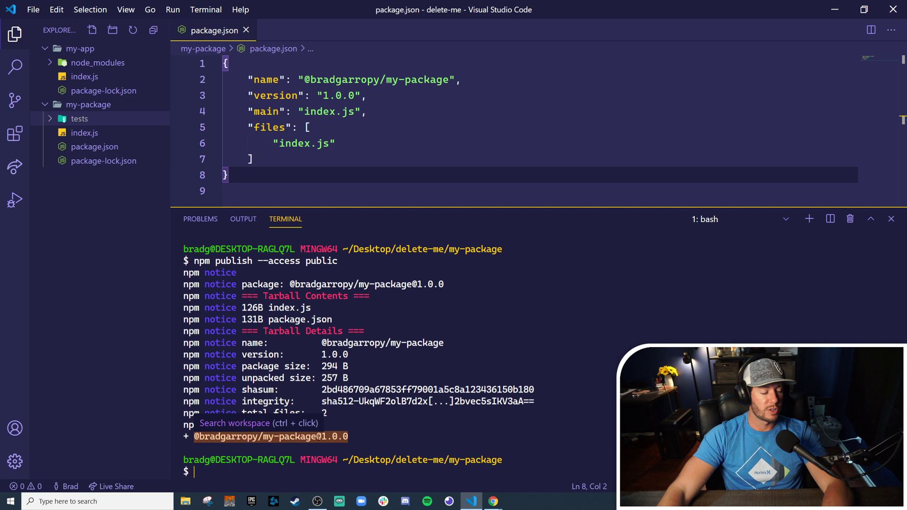
pyautogui.click(493, 501)
pyautogui.click(353, 129)
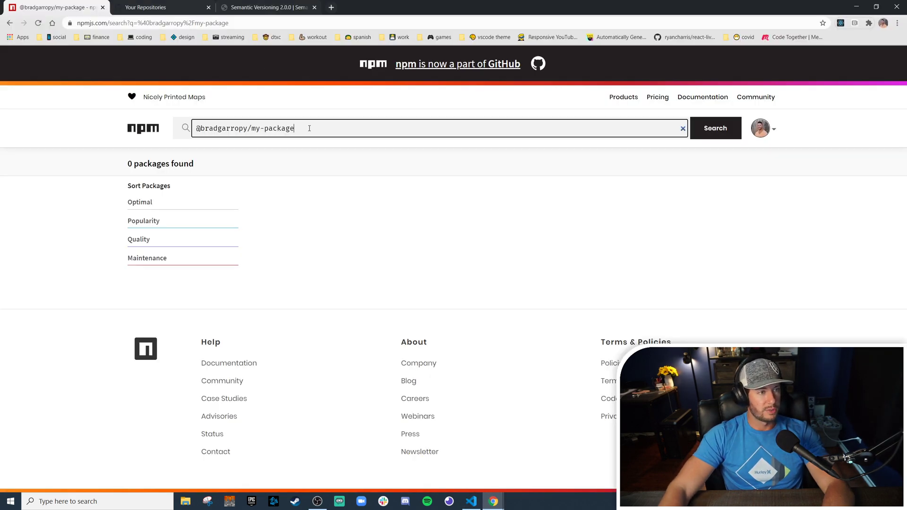
pyautogui.press('Return')
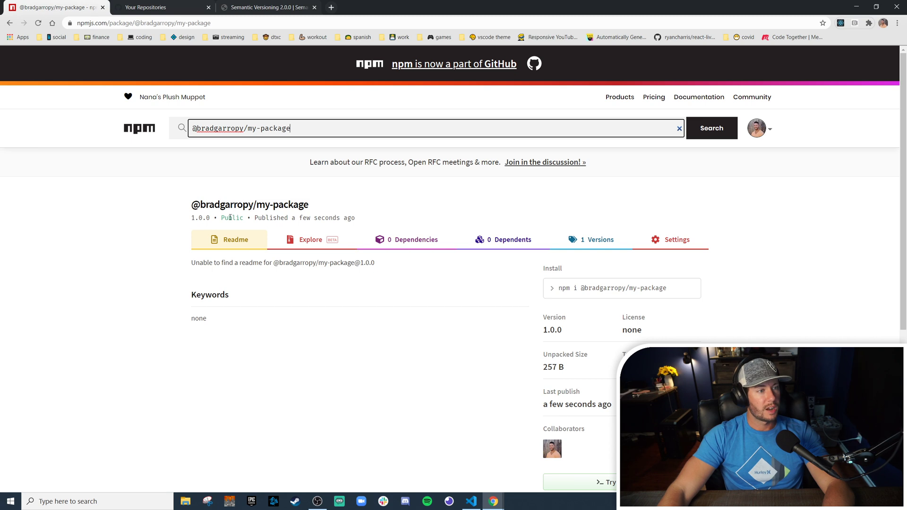
pyautogui.tripleClick(227, 204)
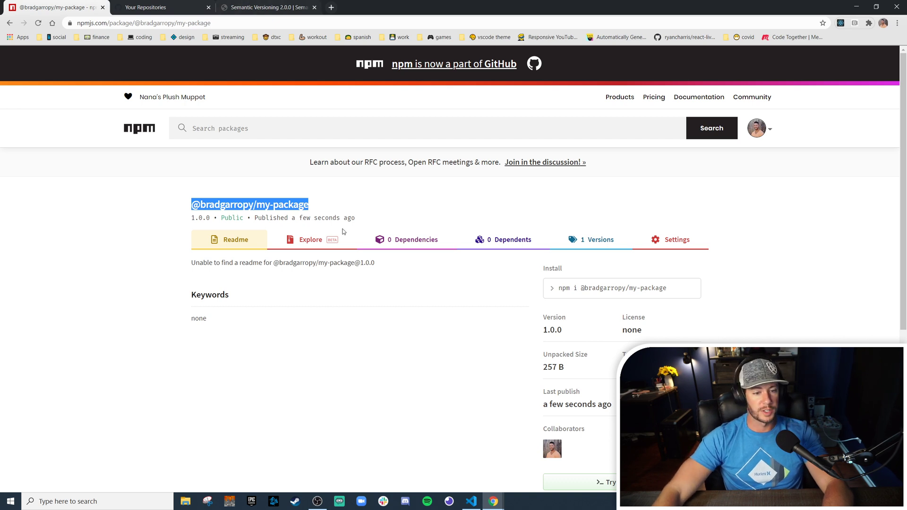
pyautogui.click(473, 501)
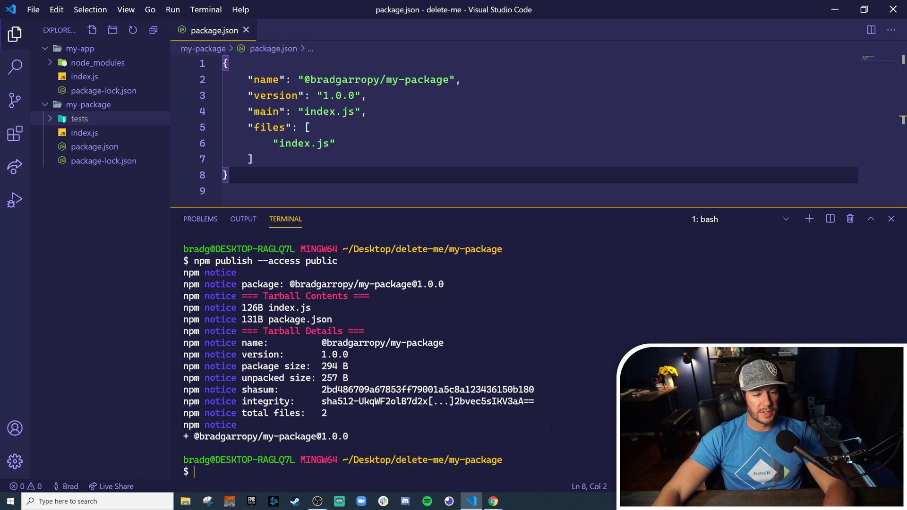
# - Close package.json and move the terminal into the my-app folder
pyautogui.moveTo(551, 428); pyautogui.dragTo(547, 350)
pyautogui.click(547, 350)
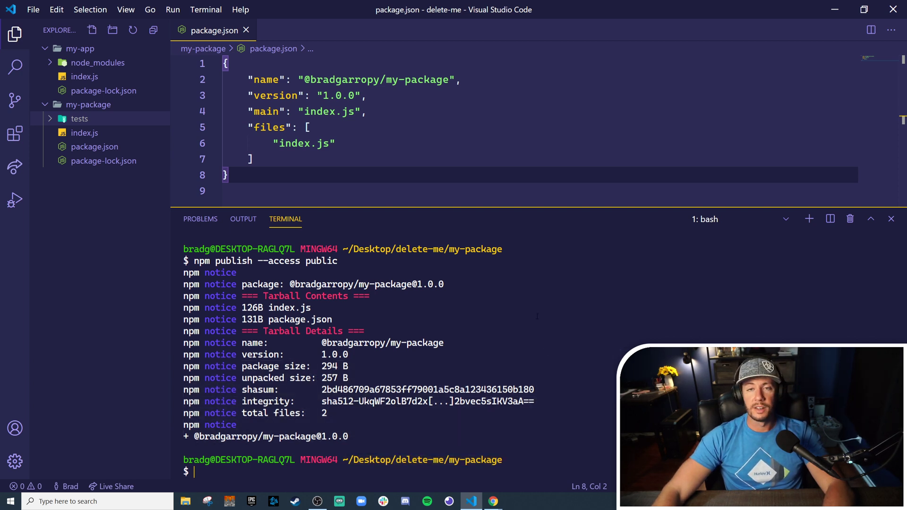
pyautogui.hotkey('ctrl', 'w')
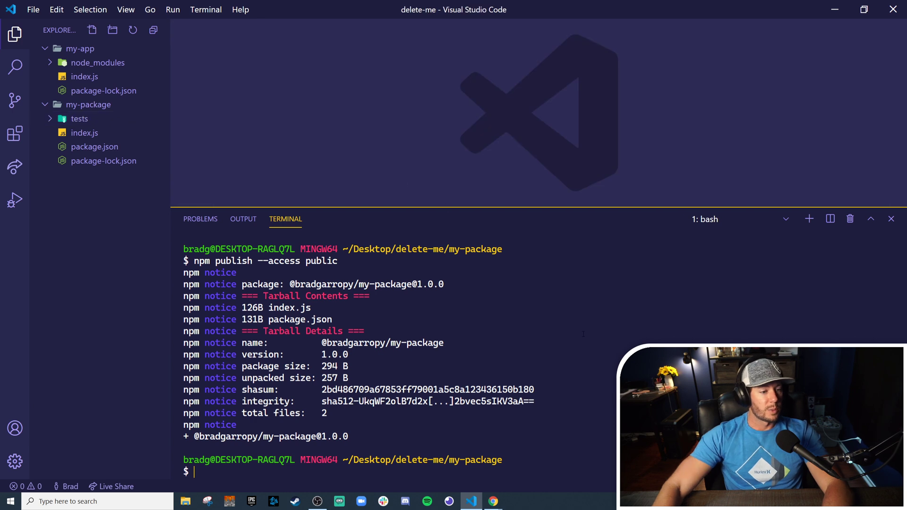
pyautogui.write('cd ..my')
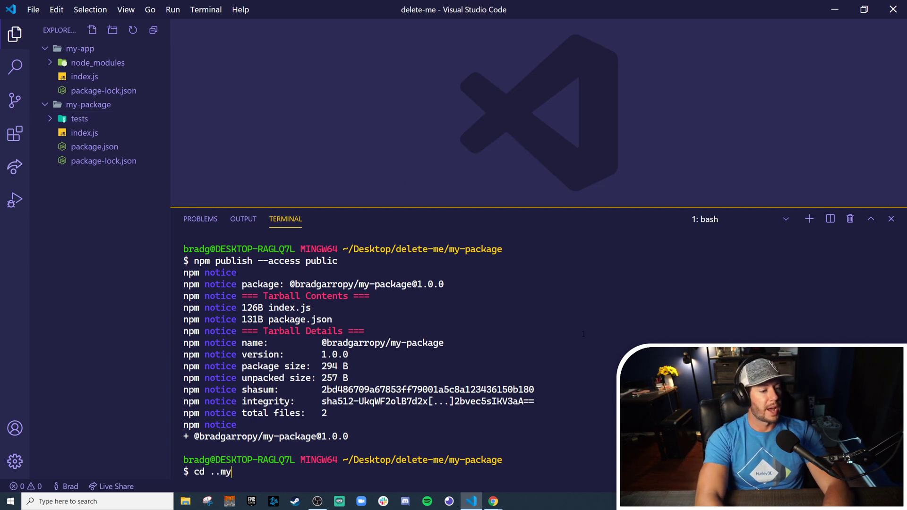
pyautogui.press('BackSpace')
pyautogui.write('/my-app/')
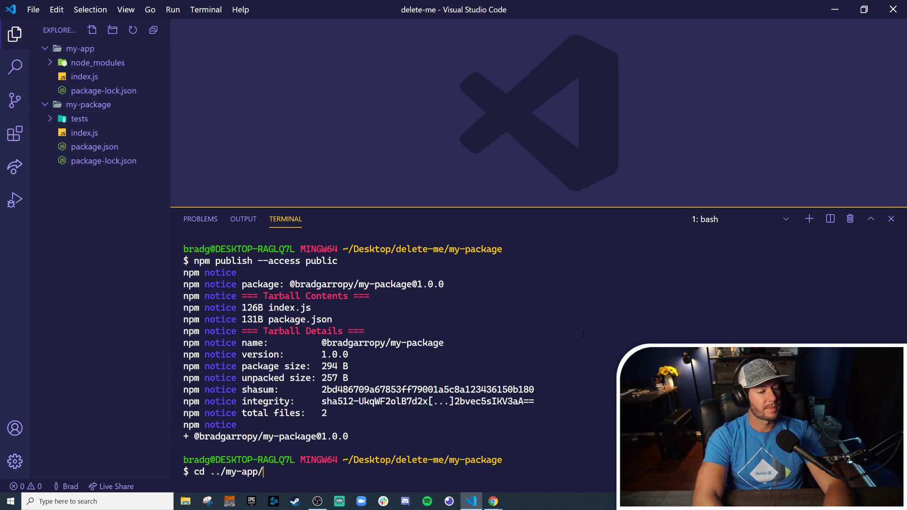
pyautogui.press('Return')
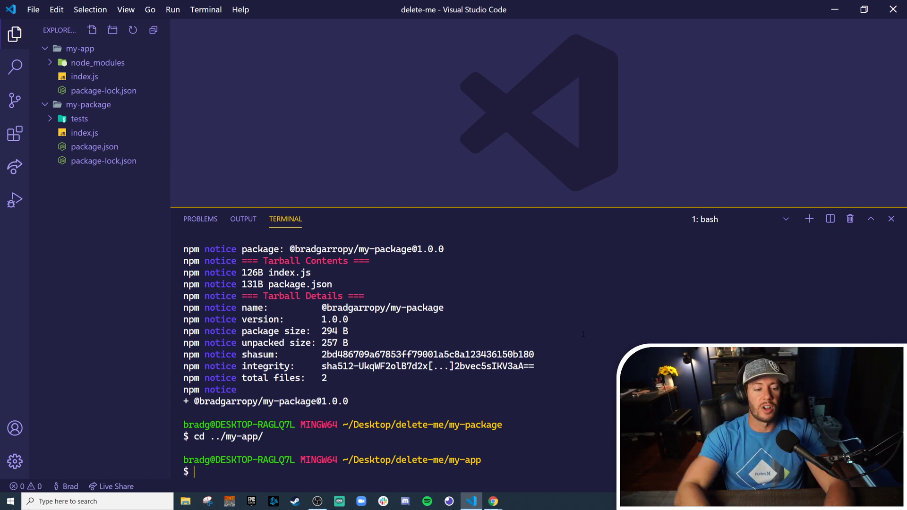
pyautogui.write('npm i')
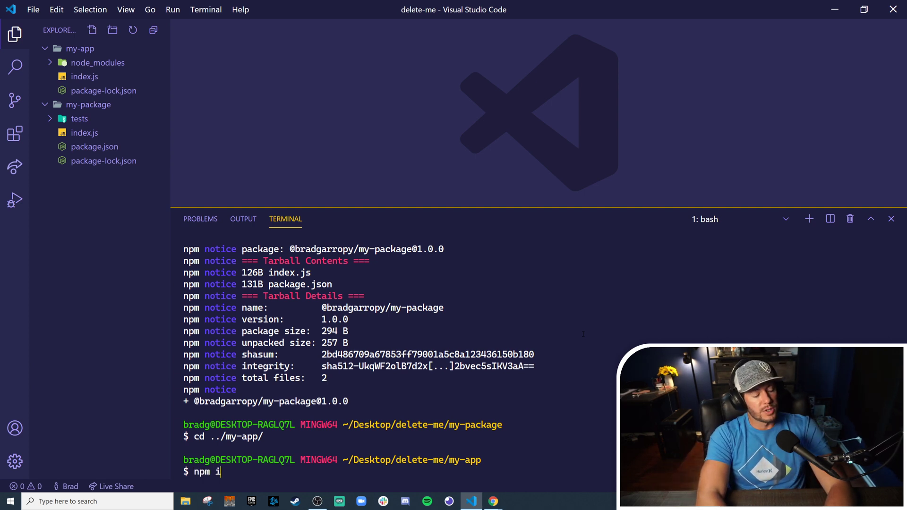
pyautogui.write('nstall')
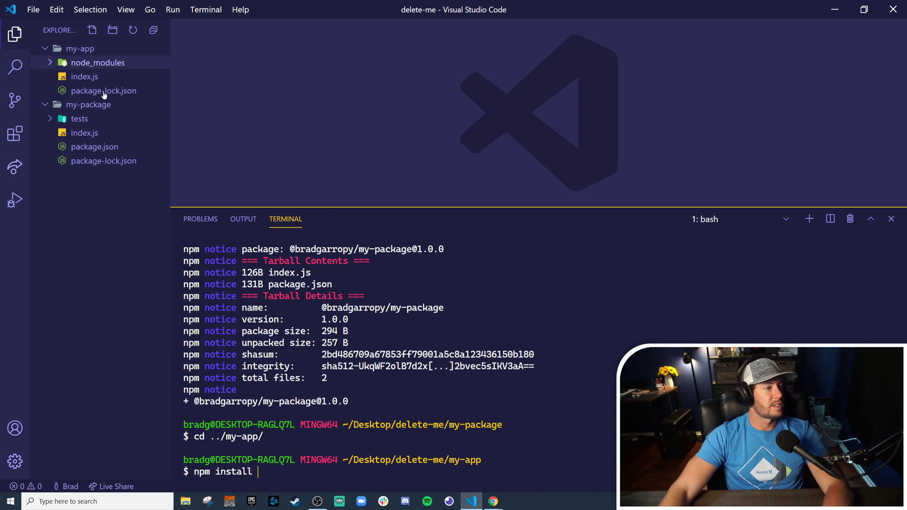
# - Bring up and dismiss the my-app folder's file actions in the Explorer
pyautogui.rightClick(80, 49)
pyautogui.press('Escape')
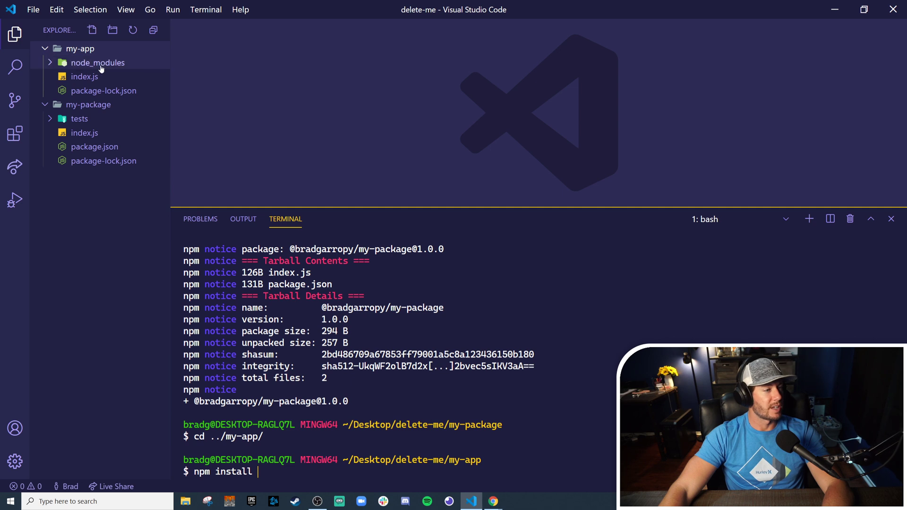
# - Create my-app/package.json and add the name field 'my-app'
pyautogui.rightClick(93, 51)
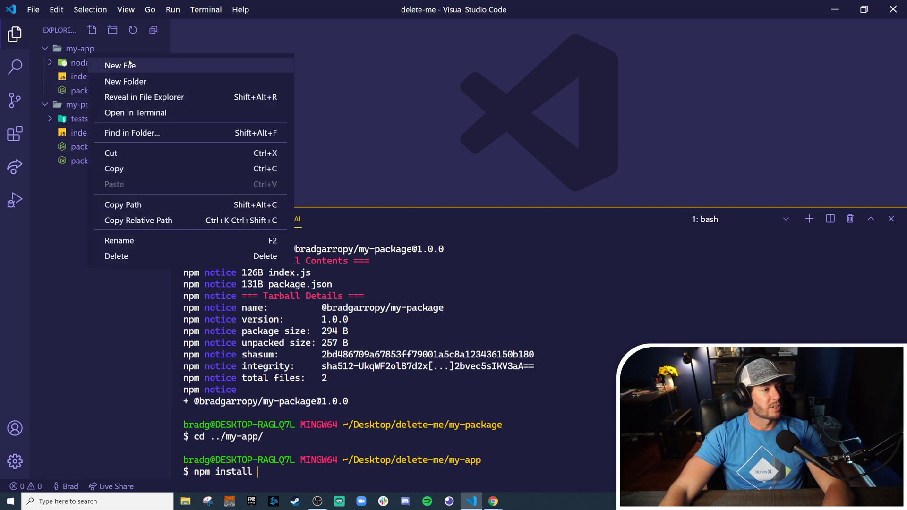
pyautogui.click(121, 65)
pyautogui.write('package.json')
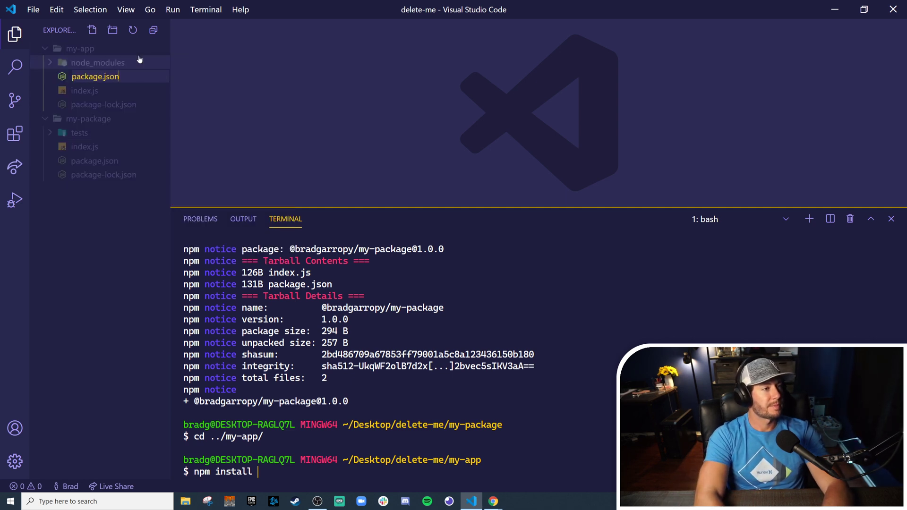
pyautogui.press('Return')
pyautogui.write('{')
pyautogui.press('Return')
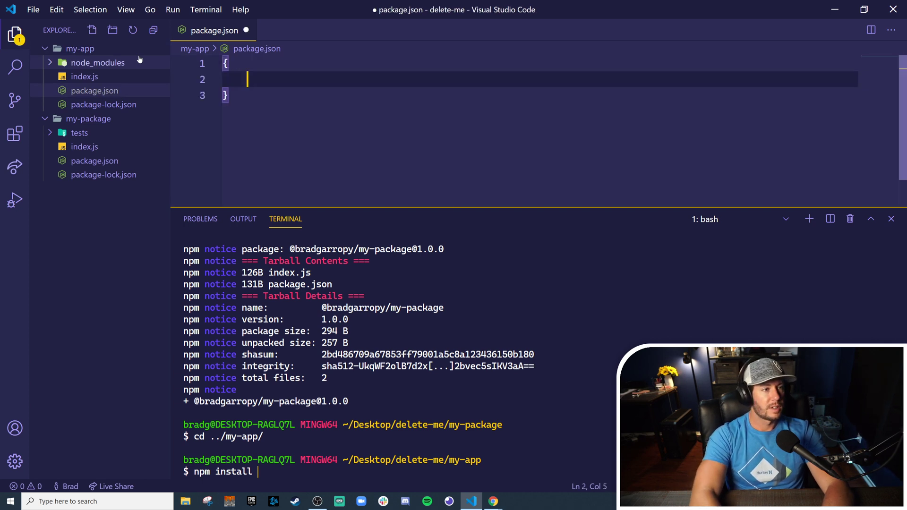
pyautogui.write('"name": "')
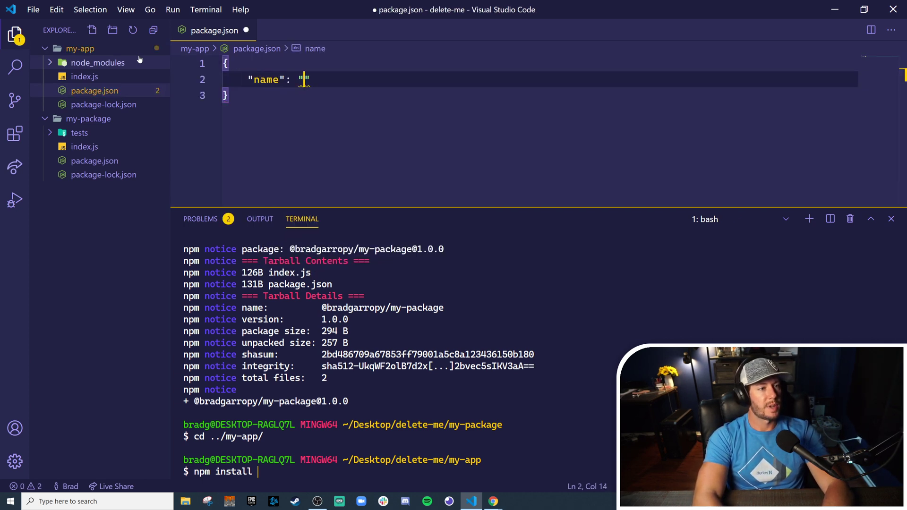
pyautogui.write('my-app",')
pyautogui.press('Return')
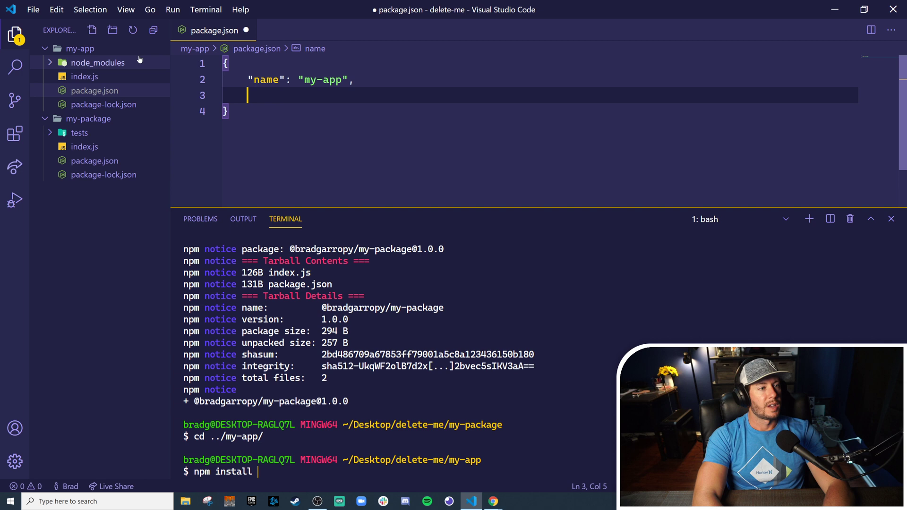
pyautogui.write('"d')
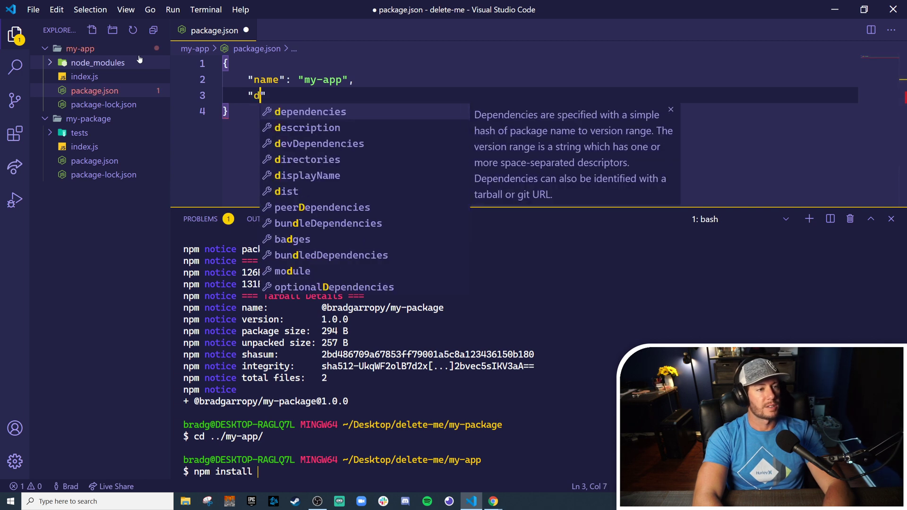
pyautogui.press('BackSpace')
pyautogui.press('BackSpace')
pyautogui.press('BackSpace')
pyautogui.hotkey('ctrl', 's')
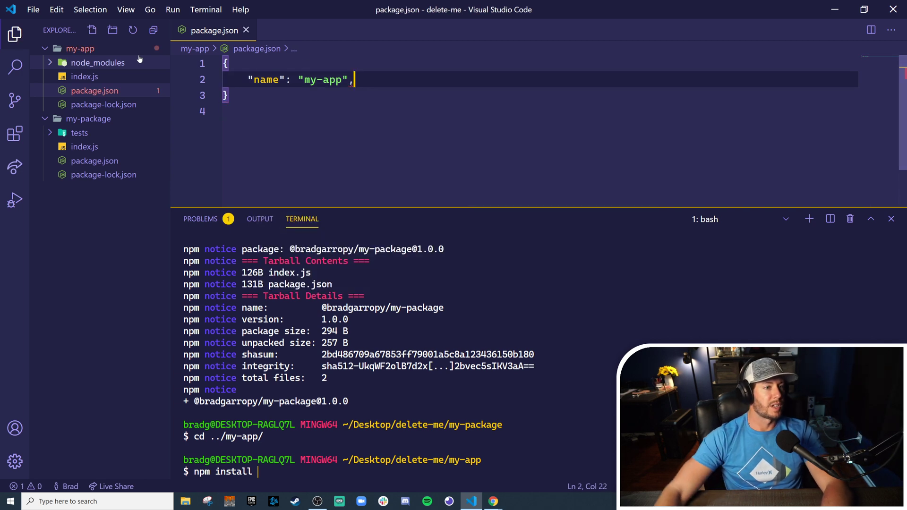
# - Add version '0.0.1', remove the trailing comma, and save package.json
pyautogui.press('Return')
pyautogui.write('"')
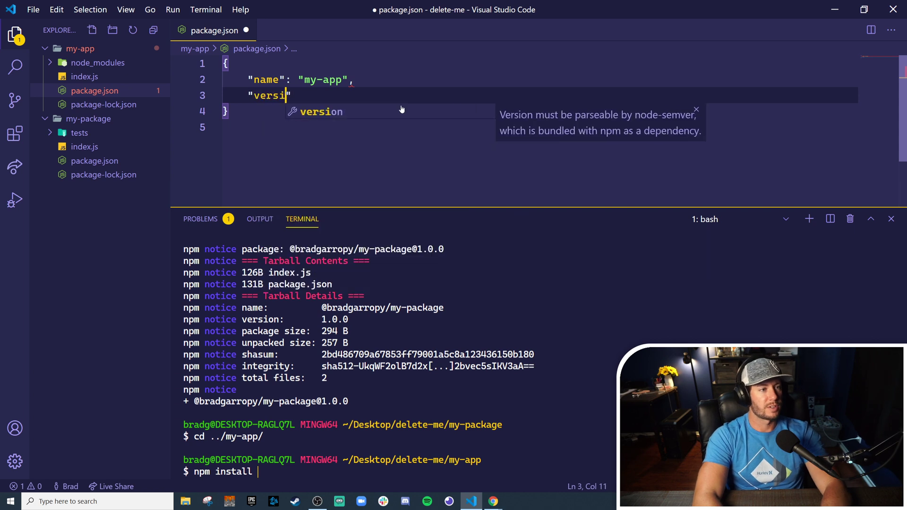
pyautogui.write('version": "')
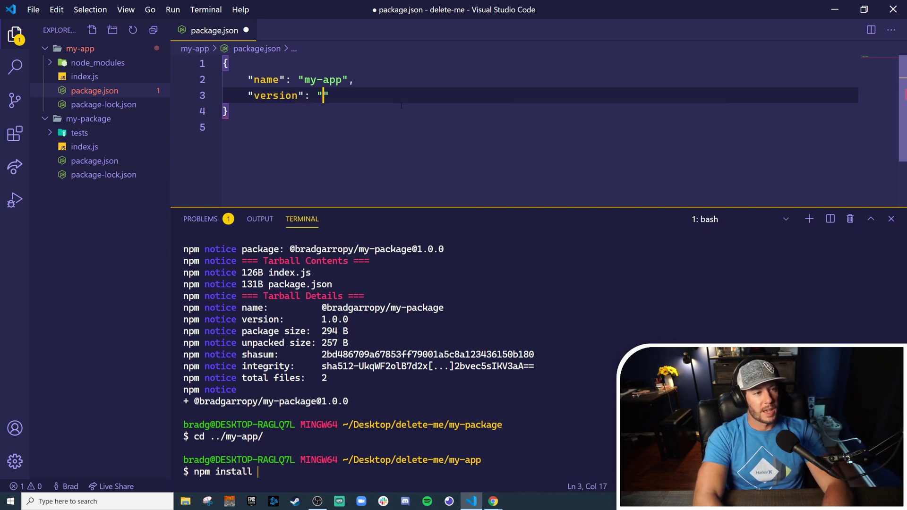
pyautogui.write('0.0.1"')
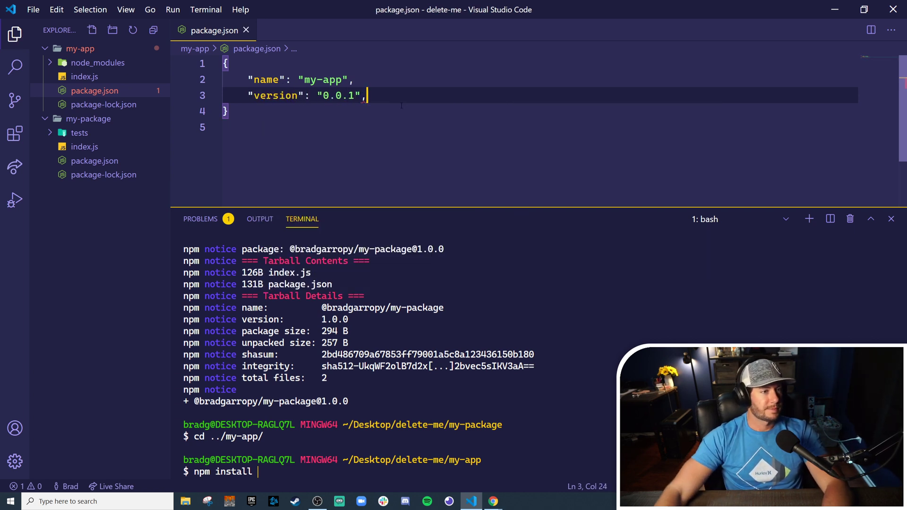
pyautogui.press('Down')
pyautogui.hotkey('ctrl', 's')
pyautogui.press('Up')
pyautogui.press('End')
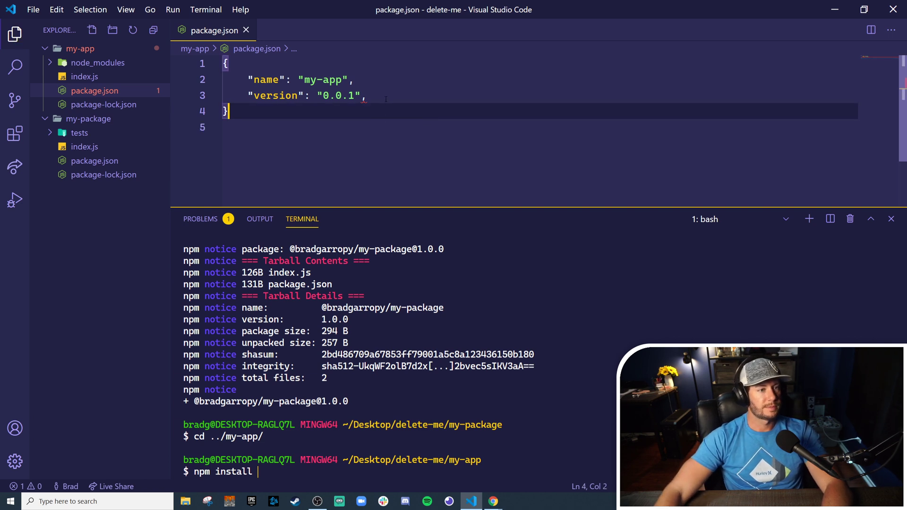
pyautogui.press('BackSpace')
pyautogui.hotkey('ctrl', 's')
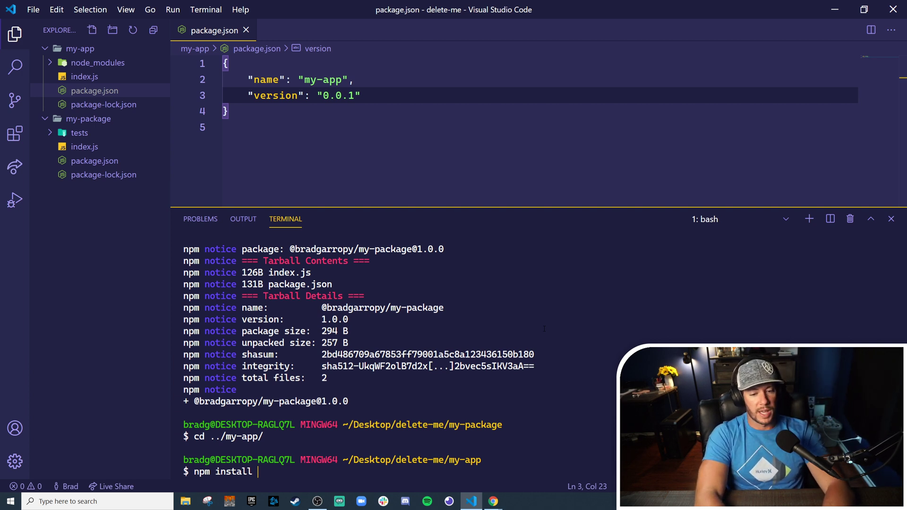
pyautogui.write('@bradgarr')
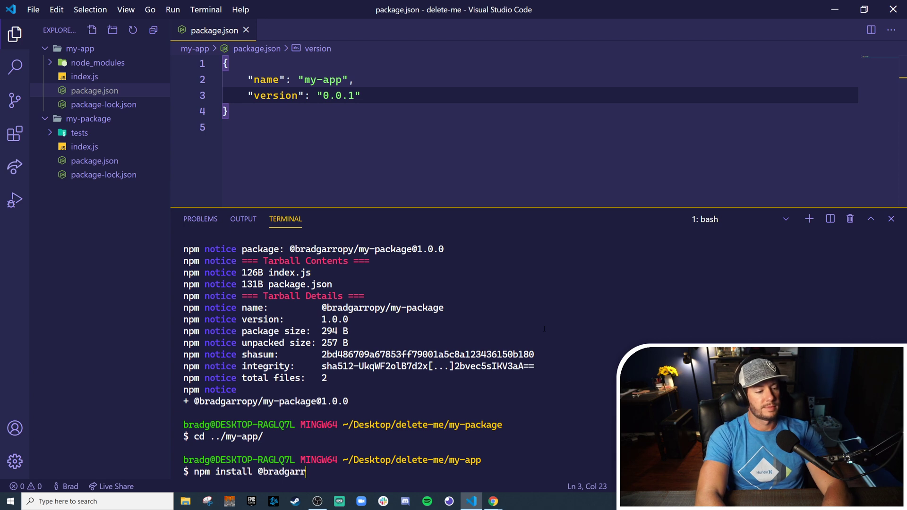
pyautogui.write('opy/my-pa')
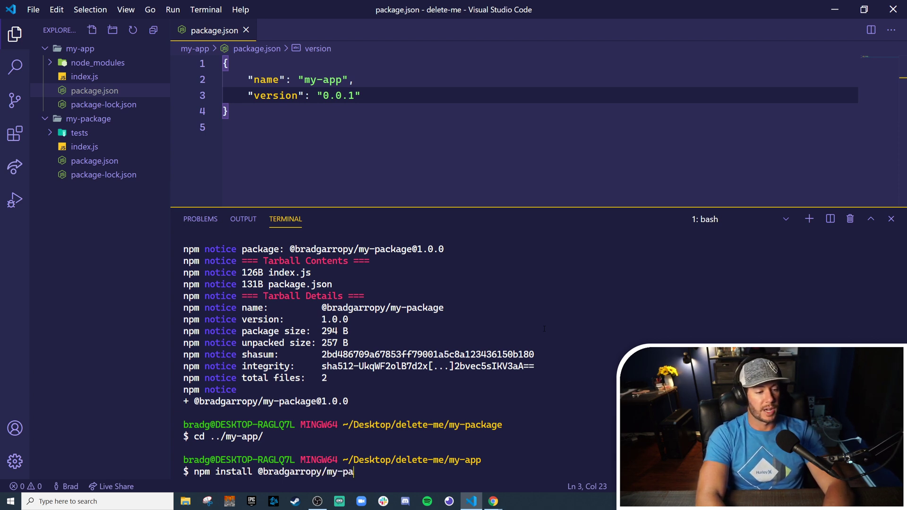
pyautogui.write('ckage')
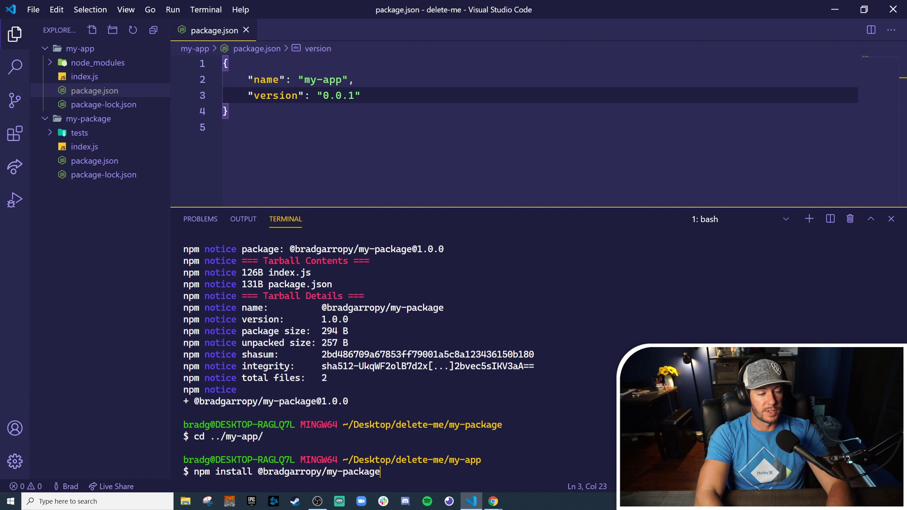
pyautogui.press('Return')
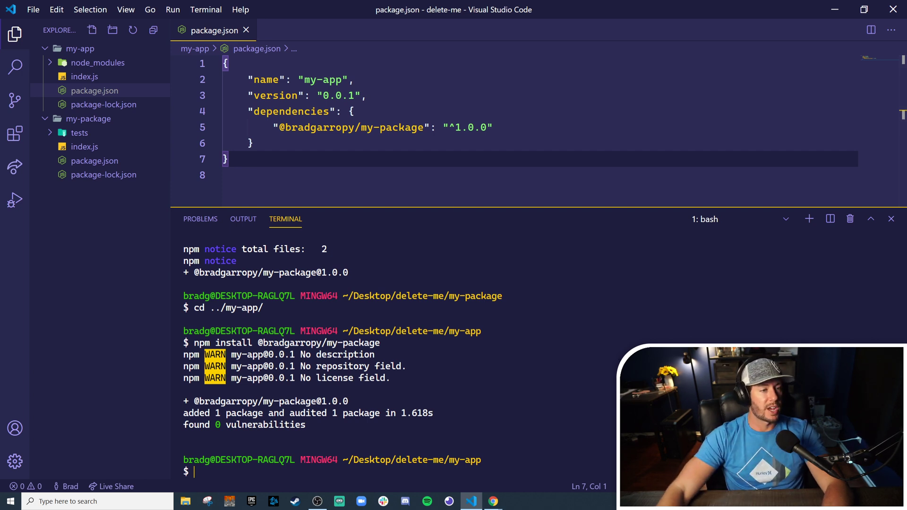
pyautogui.moveTo(268, 145); pyautogui.dragTo(247, 111)
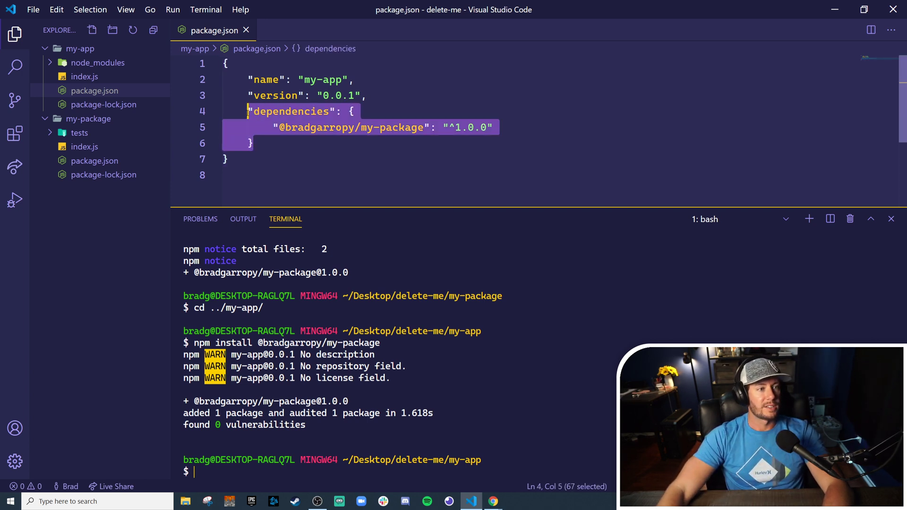
pyautogui.click(300, 142)
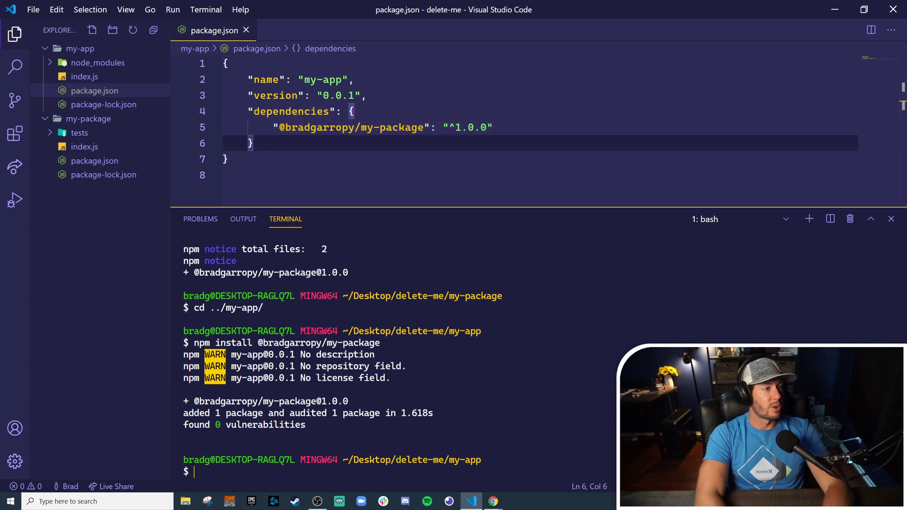
pyautogui.write('node index.js')
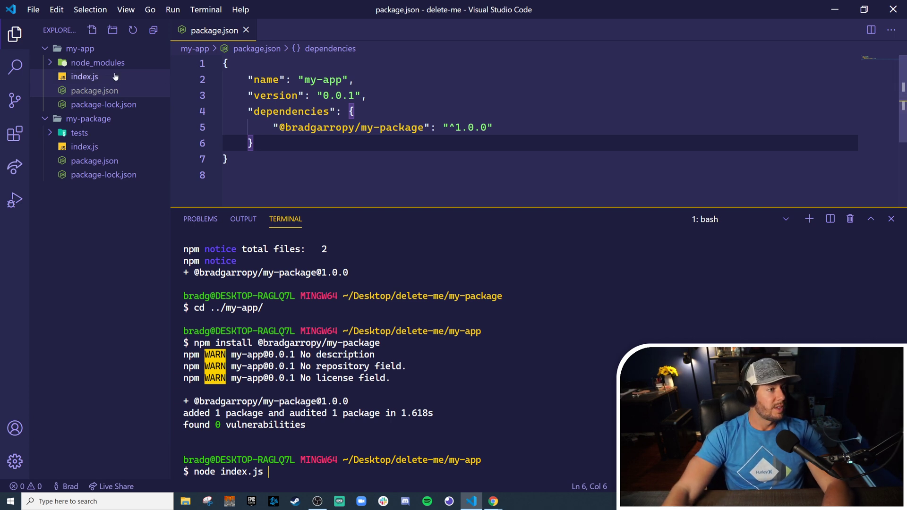
pyautogui.click(84, 77)
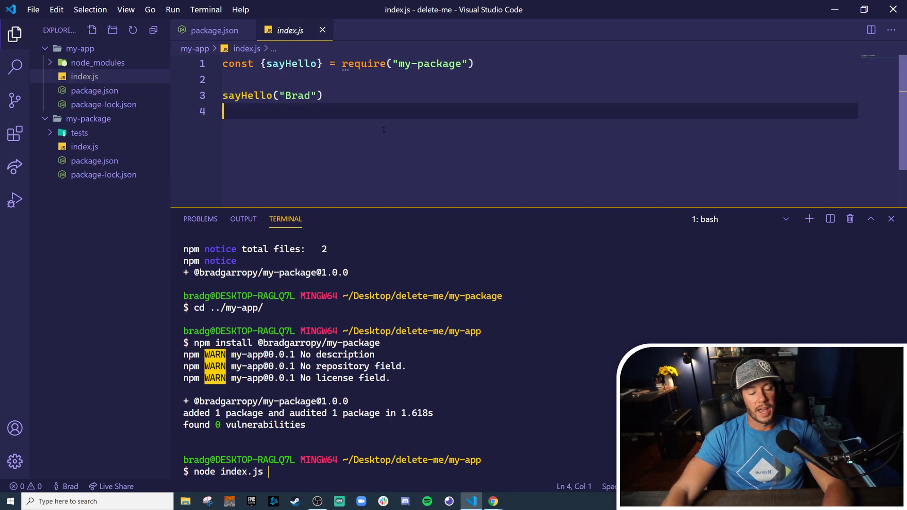
pyautogui.click(398, 64)
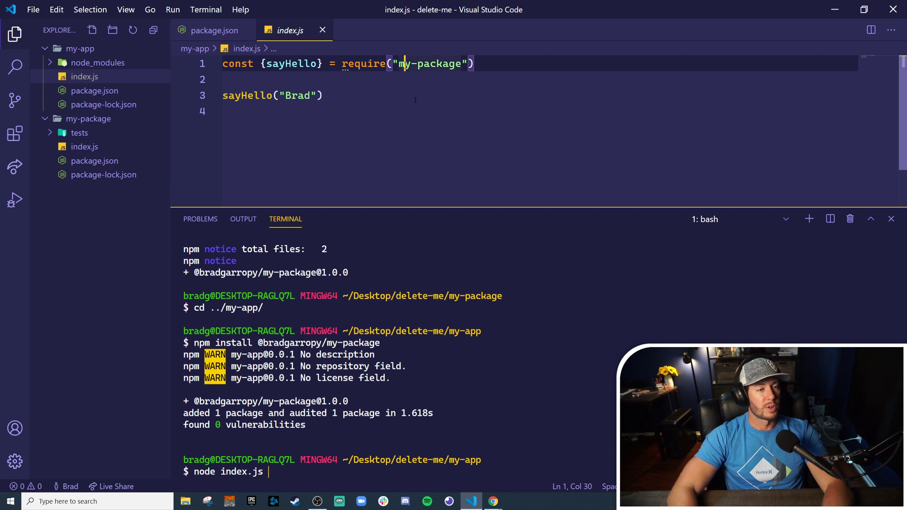
pyautogui.doubleClick(428, 65)
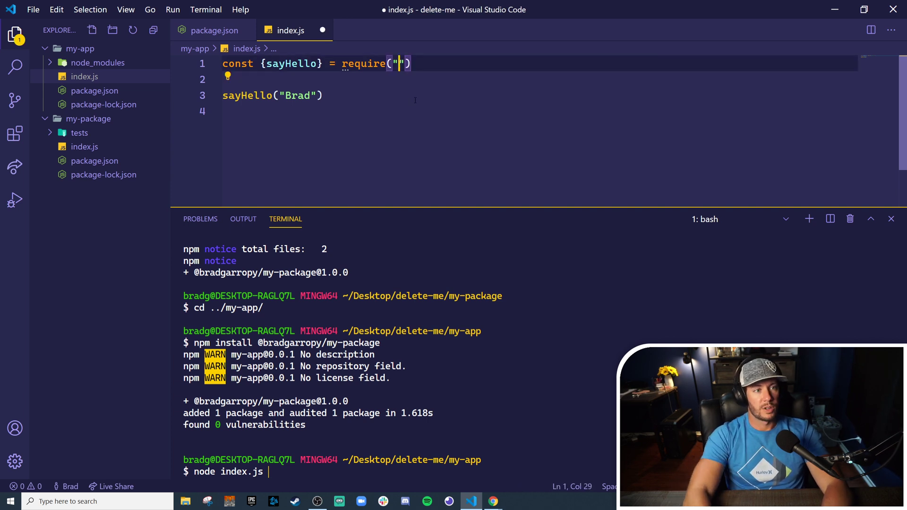
pyautogui.write('@')
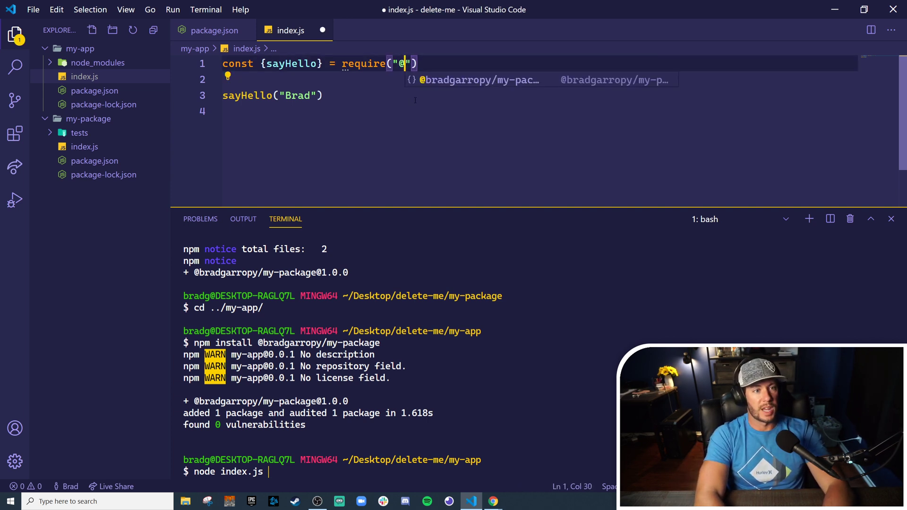
pyautogui.click(531, 84)
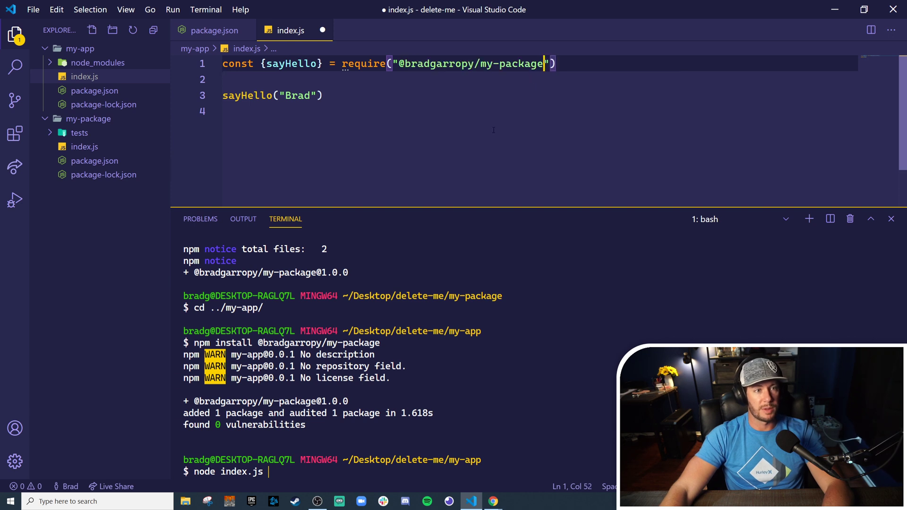
pyautogui.click(420, 111)
pyautogui.hotkey('ctrl', 's')
pyautogui.click(290, 64)
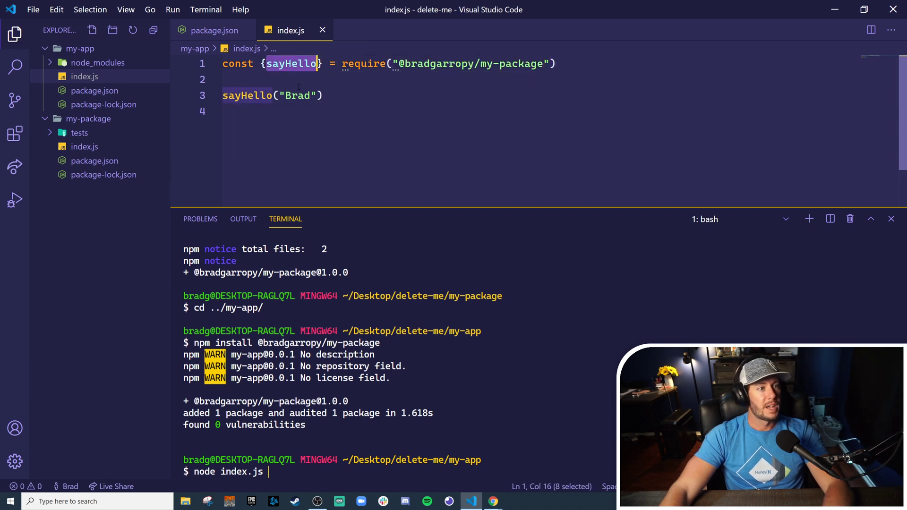
pyautogui.click(324, 121)
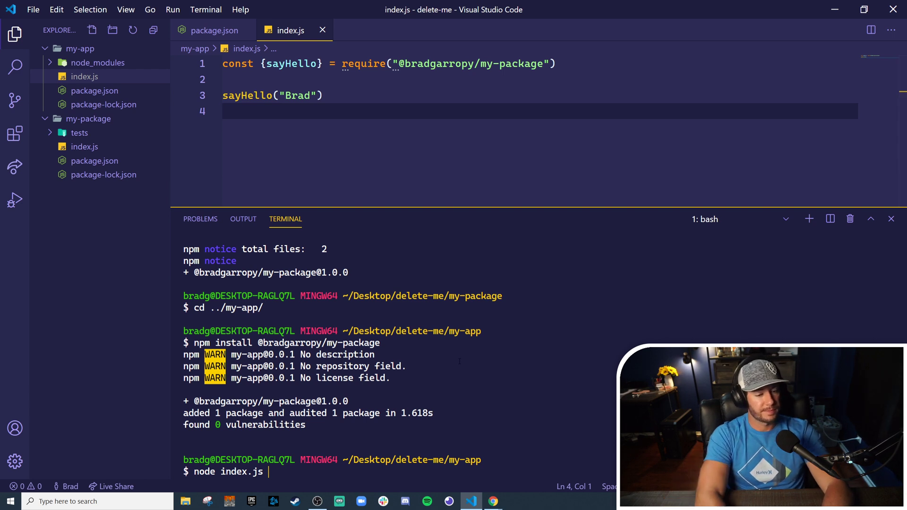
pyautogui.press('Return')
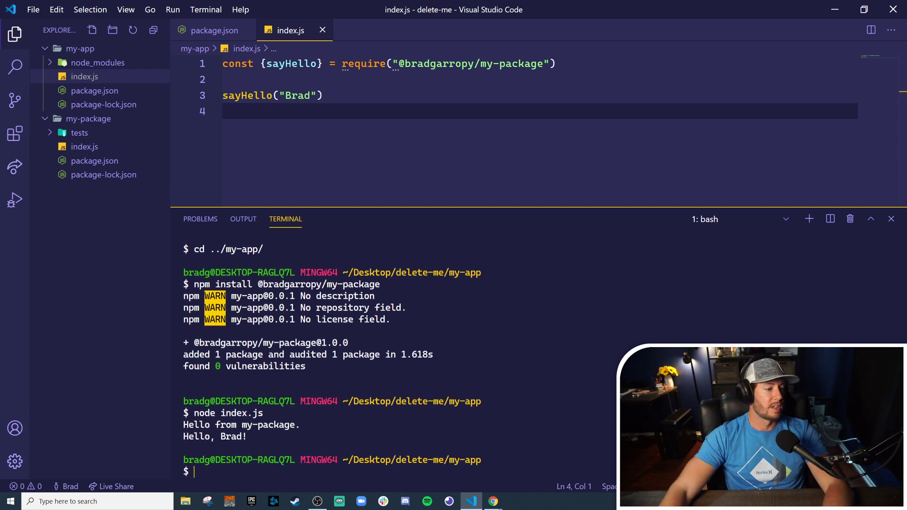
pyautogui.moveTo(300, 425); pyautogui.dragTo(182, 425)
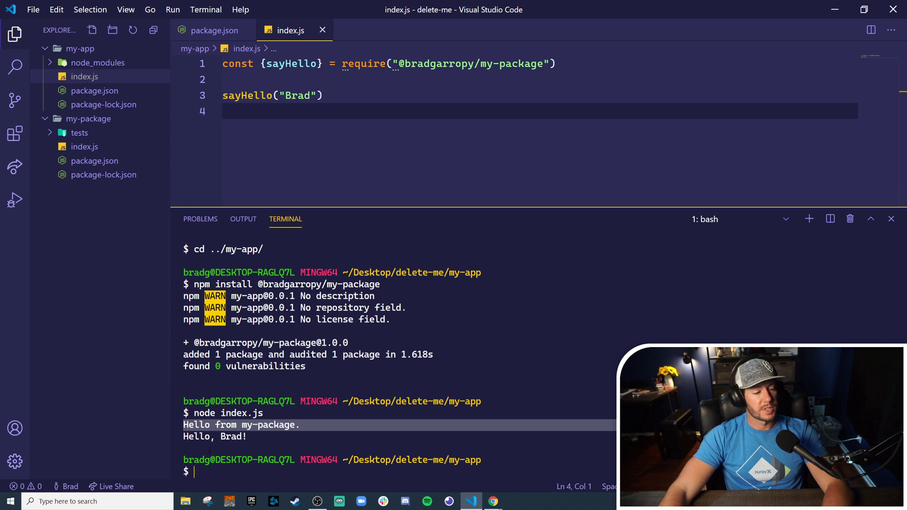
pyautogui.moveTo(246, 436); pyautogui.dragTo(183, 436)
pyautogui.click(354, 142)
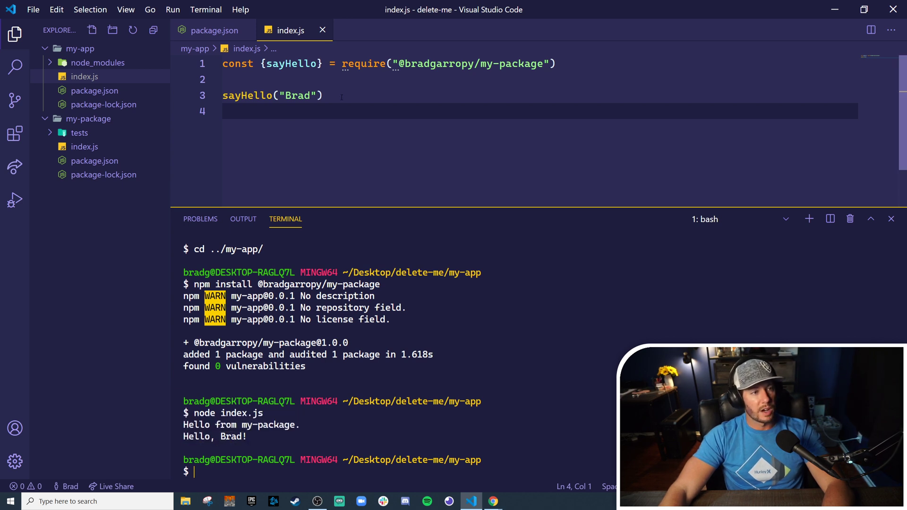
pyautogui.moveTo(324, 96); pyautogui.dragTo(253, 95)
pyautogui.click(292, 116)
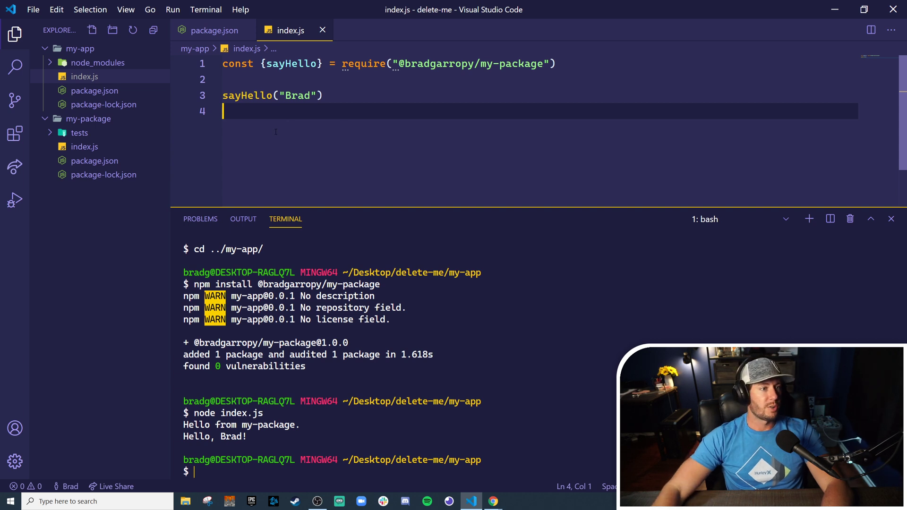
# - In my-package's index.js, delete the 'Hello from my-package.' log line so sayHello starts the file
pyautogui.hotkey('ctrl', 'w')
pyautogui.hotkey('ctrl', 'w')
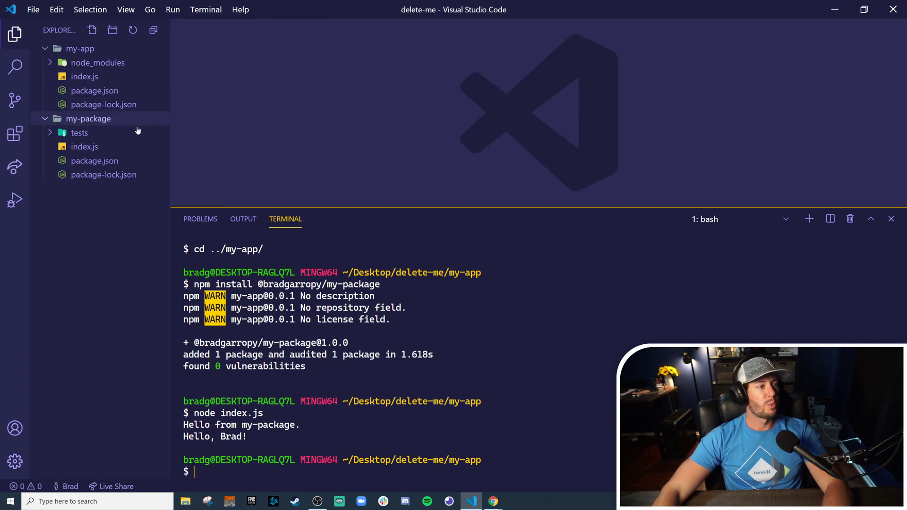
pyautogui.click(85, 147)
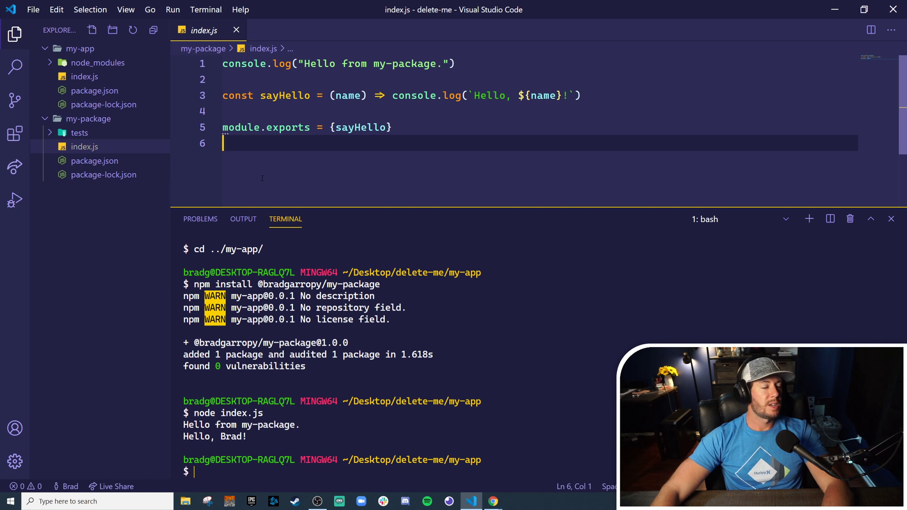
pyautogui.click(115, 160)
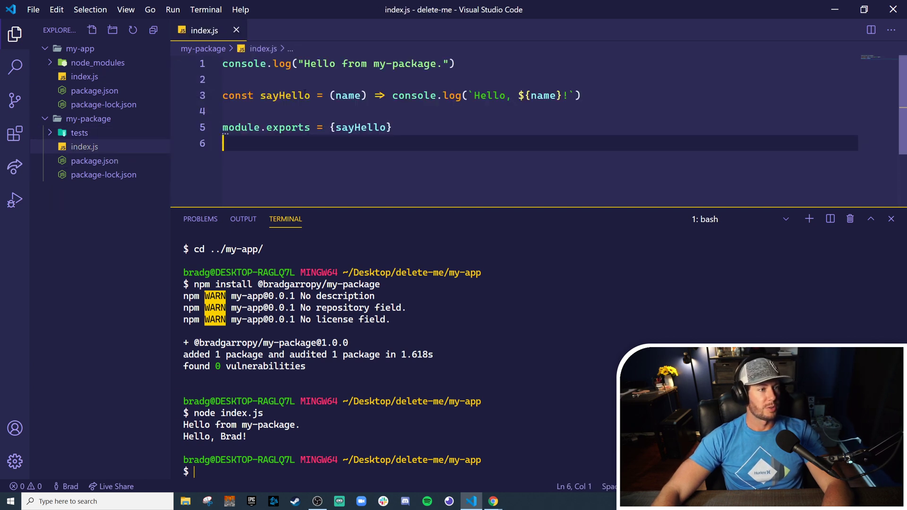
pyautogui.click(457, 64)
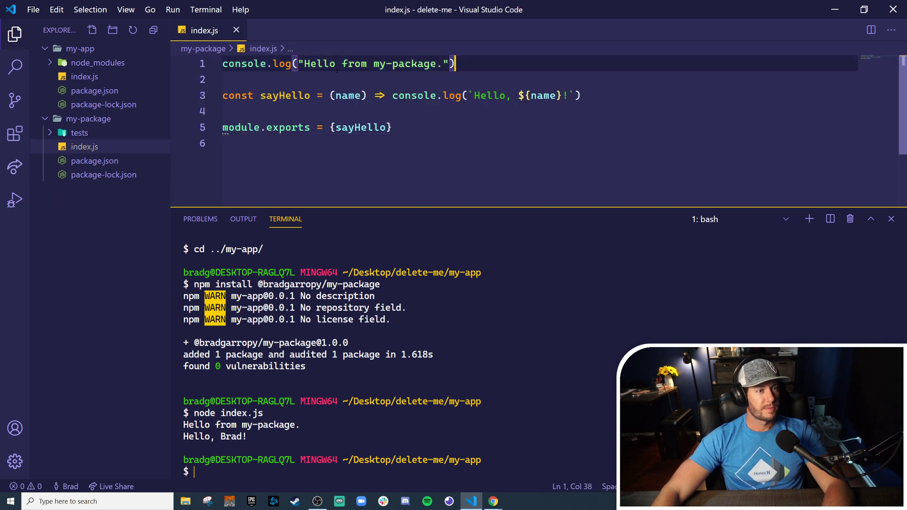
pyautogui.hotkey('shift', 'Home')
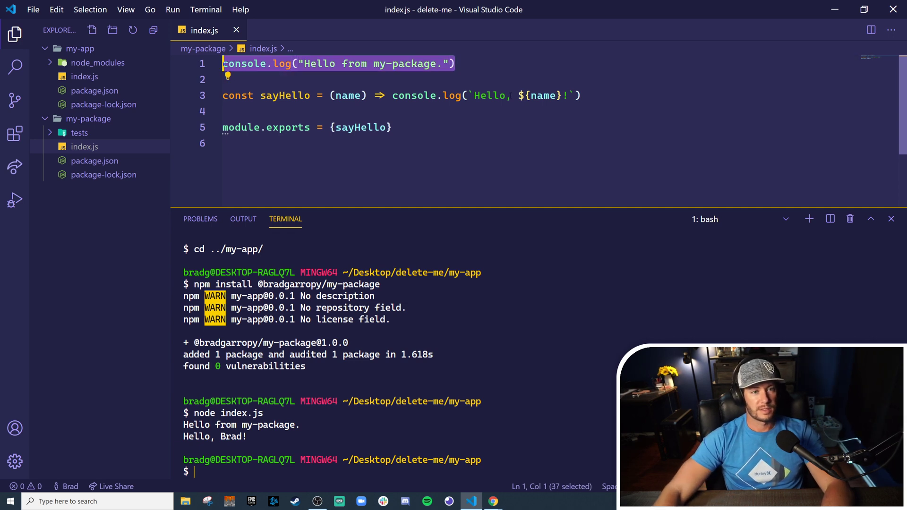
pyautogui.click(588, 95)
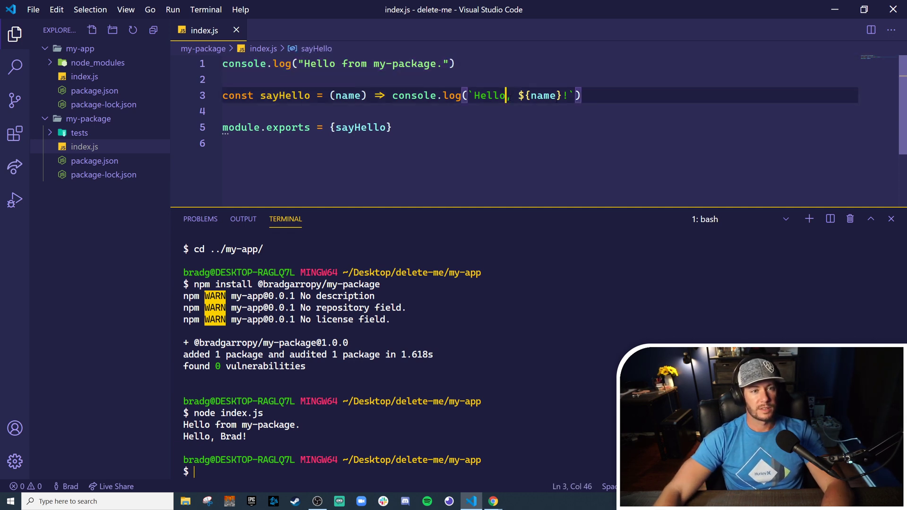
pyautogui.click(555, 66)
pyautogui.hotkey('shift', 'Home')
pyautogui.press('BackSpace')
pyautogui.press('Delete')
pyautogui.press('Delete')
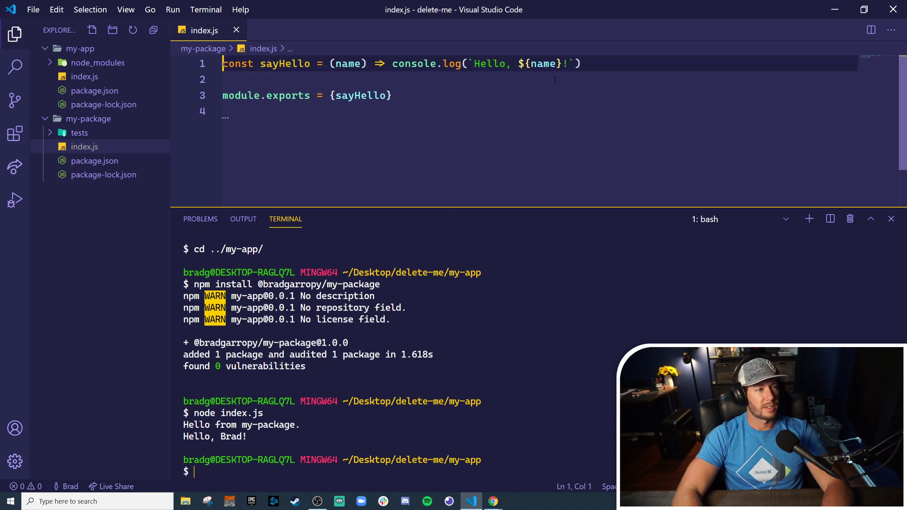
pyautogui.press('End')
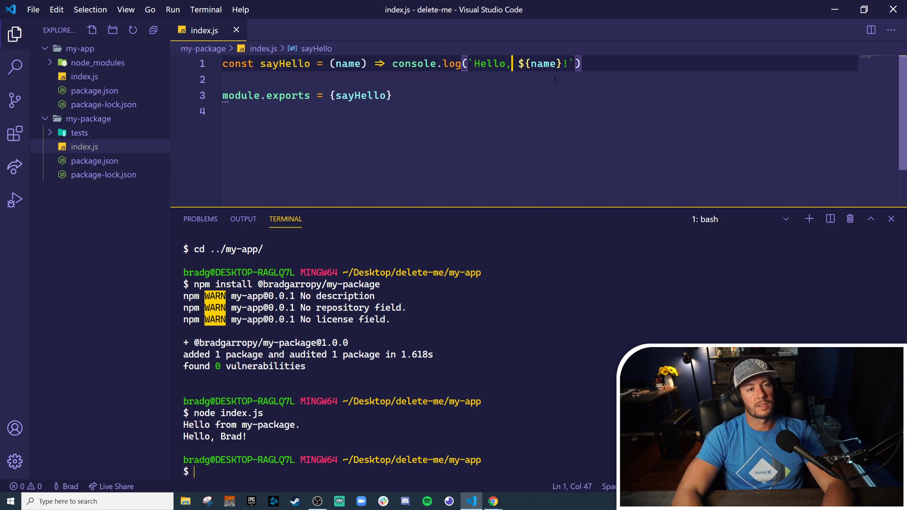
# - Reword the greeting to 'Hello world, my name is ${name}!' and save index.js
pyautogui.press('Delete')
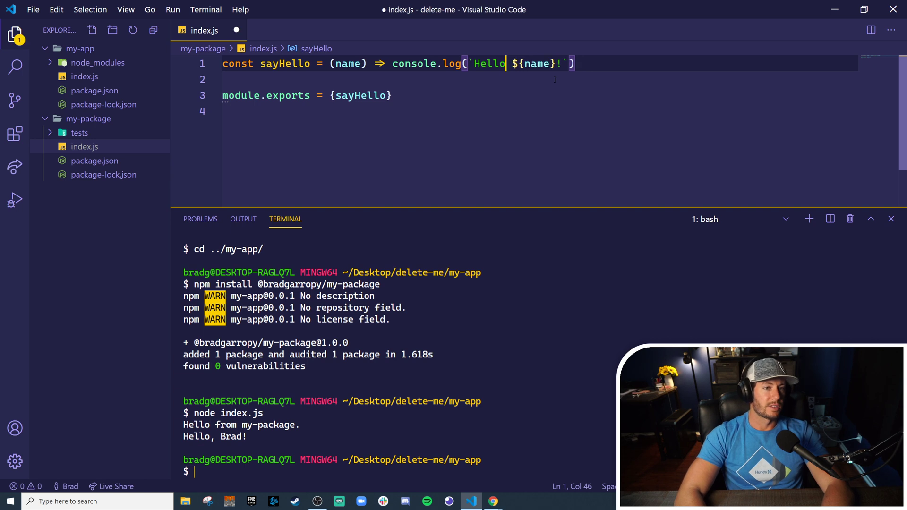
pyautogui.write('wo ')
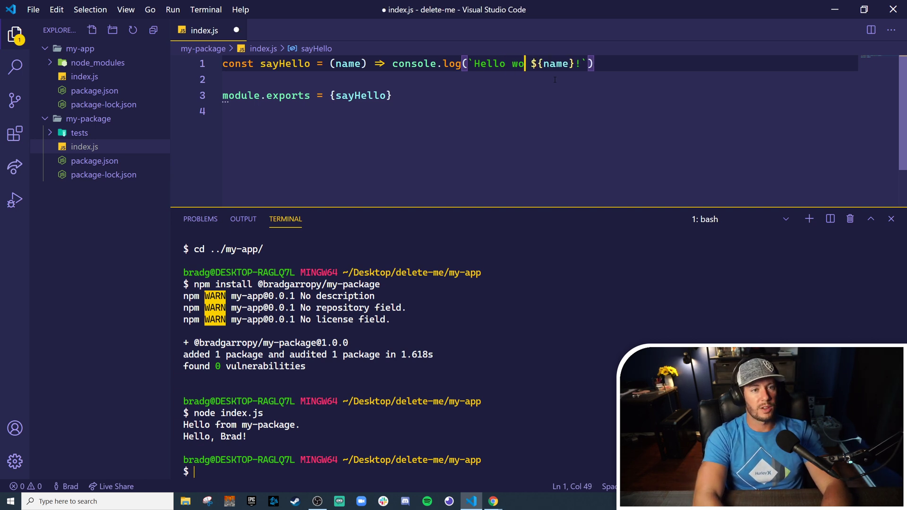
pyautogui.write('lrd')
pyautogui.press('BackSpace')
pyautogui.press('BackSpace')
pyautogui.write('rld,')
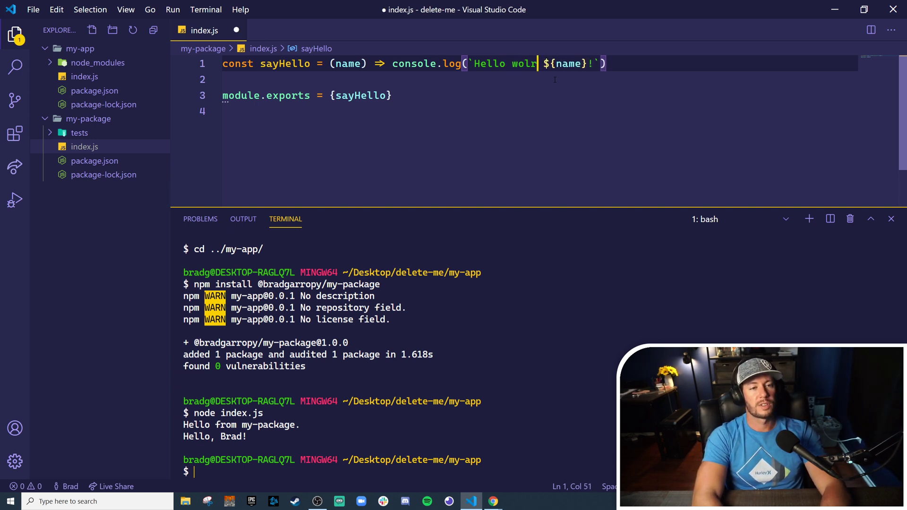
pyautogui.press('BackSpace')
pyautogui.press('BackSpace')
pyautogui.press('BackSpace')
pyautogui.write('rld, ')
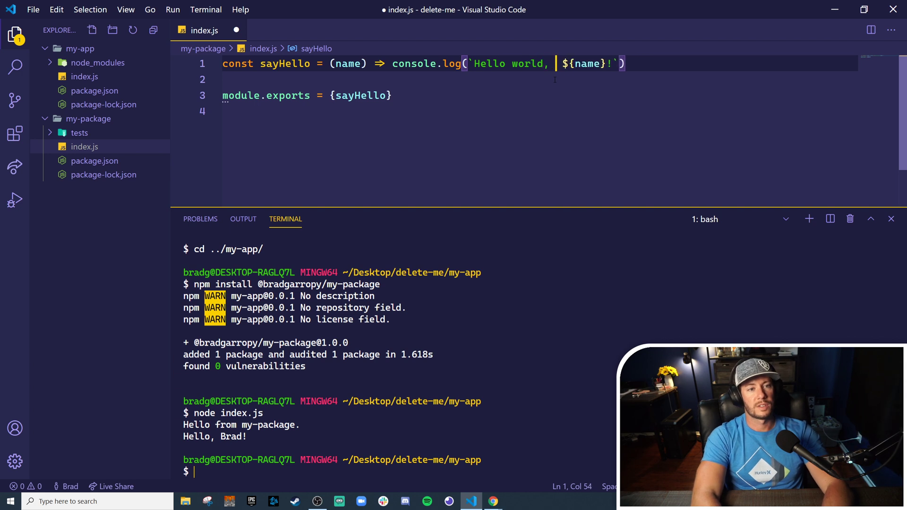
pyautogui.write('my nam eis')
pyautogui.press('BackSpace')
pyautogui.press('BackSpace')
pyautogui.press('BackSpace')
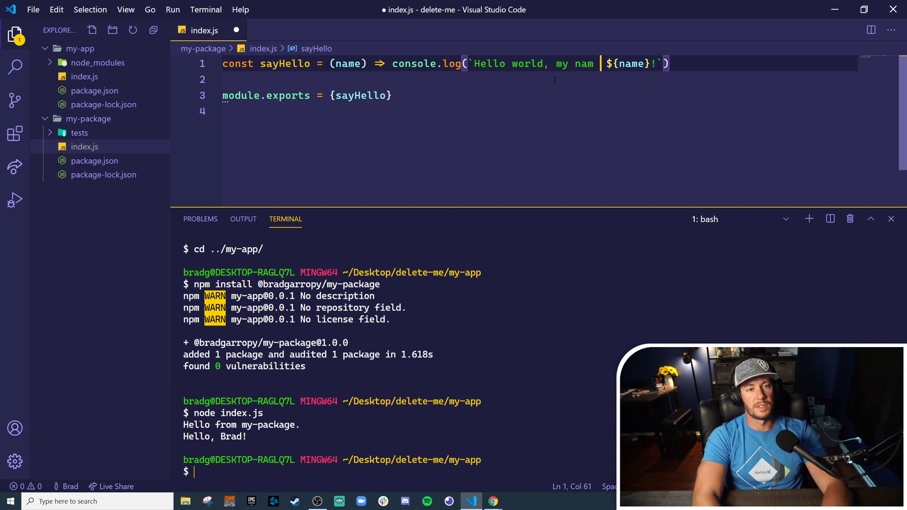
pyautogui.write('e is')
pyautogui.hotkey('ctrl', 's')
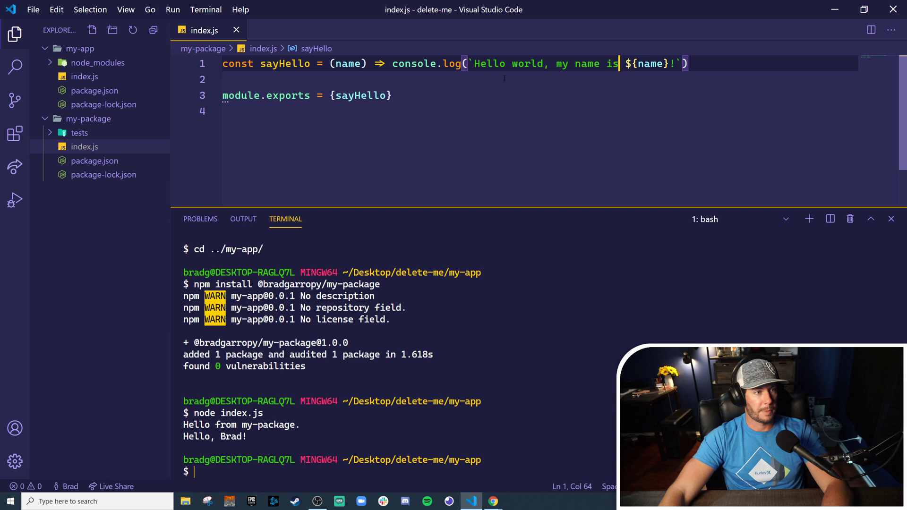
pyautogui.click(538, 111)
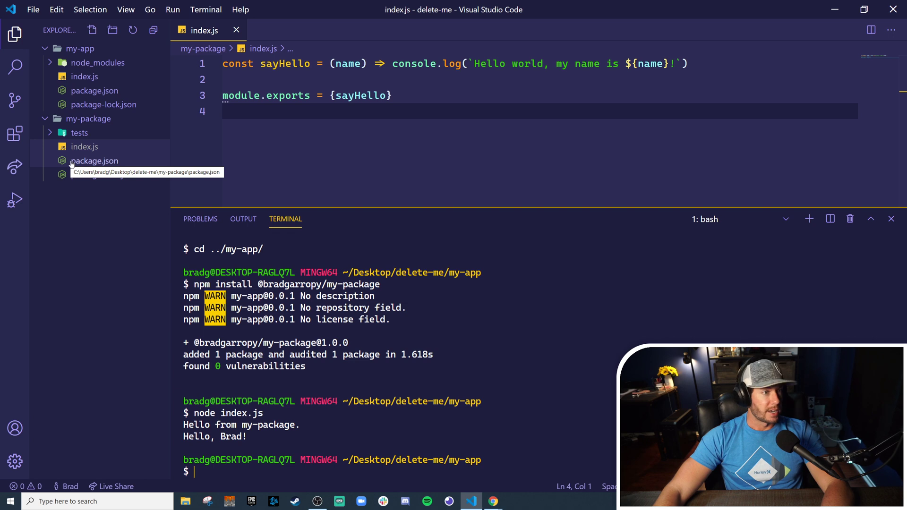
# - From the my-package folder, run 'npm version minor' to bump the version to 1.1.0
pyautogui.click(94, 161)
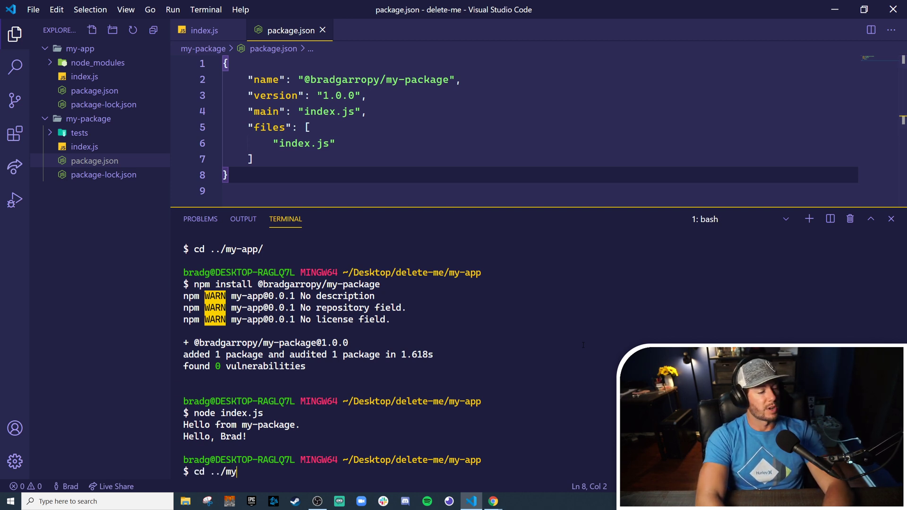
pyautogui.press('Return')
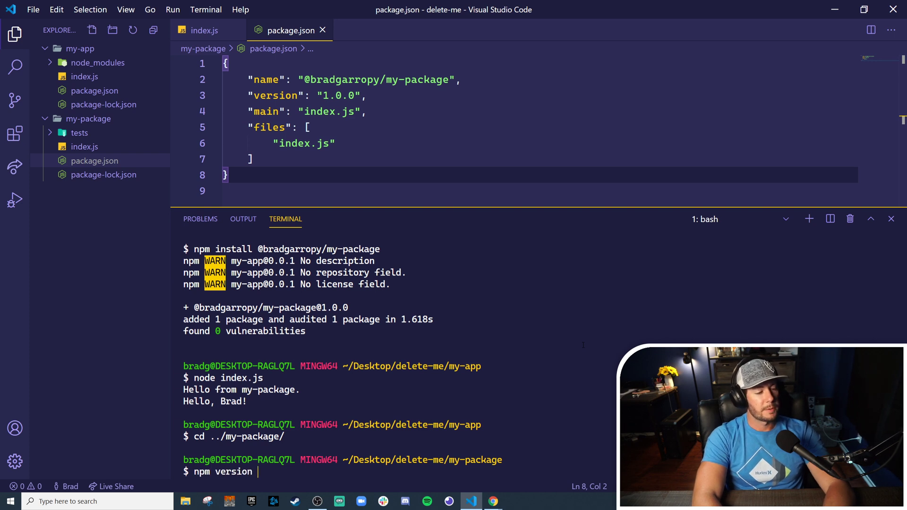
pyautogui.write('minor')
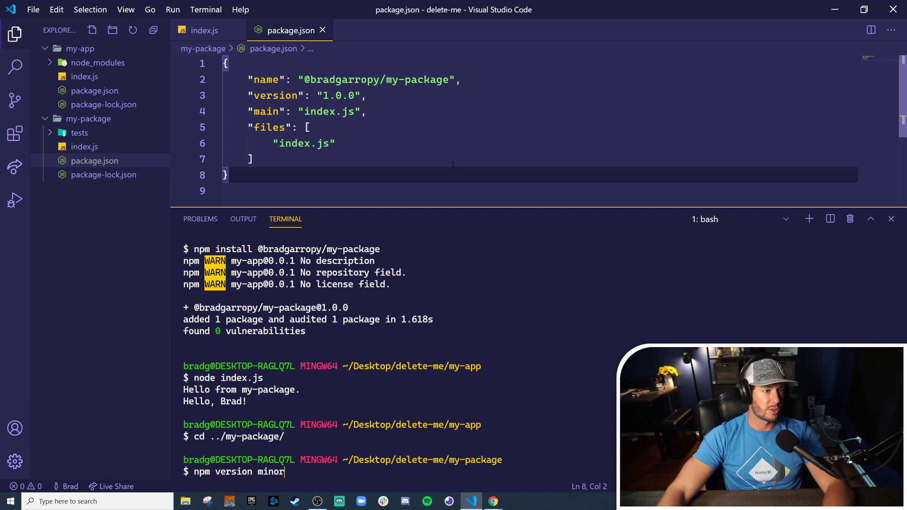
pyautogui.press('Return')
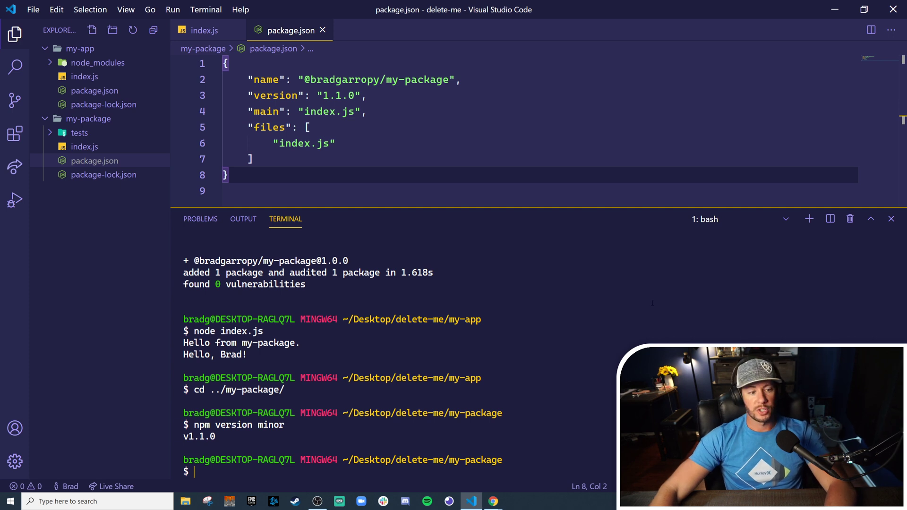
pyautogui.write('npm pub')
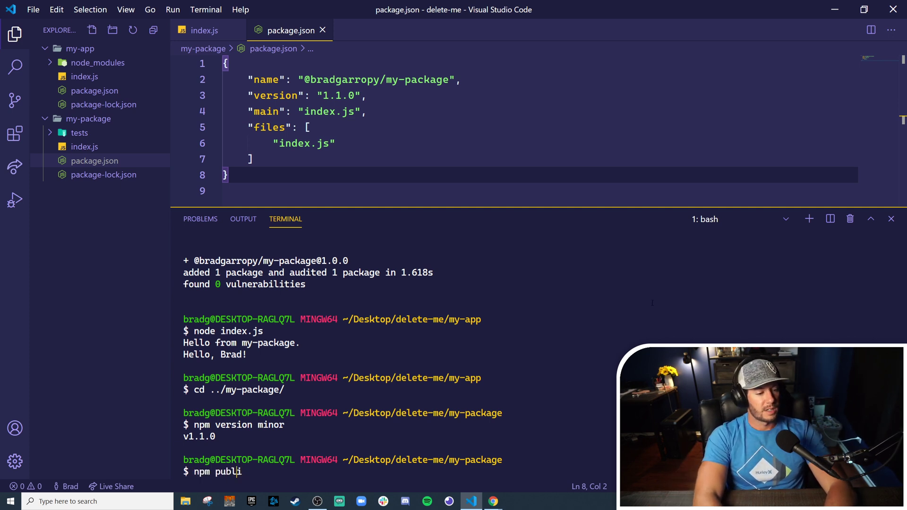
pyautogui.write('li')
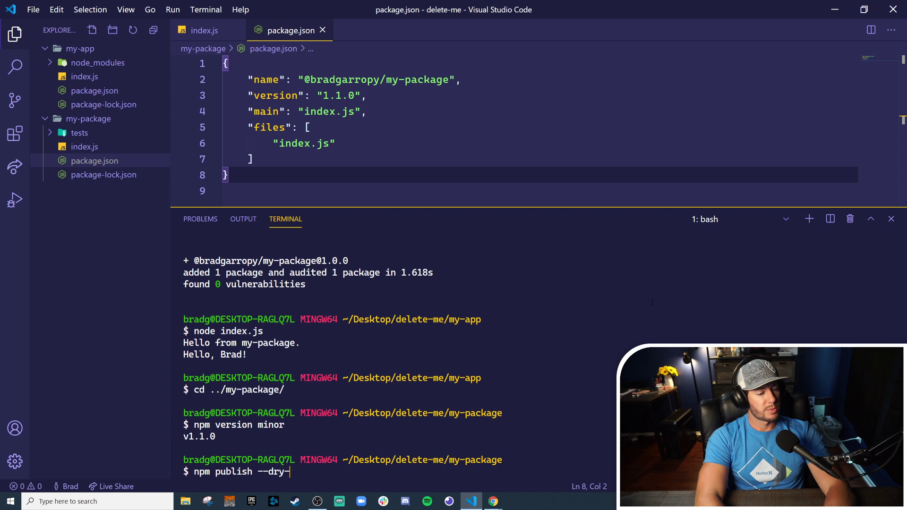
# - Trial 'npm publish --dry-run', then publish 1.1.0 with 'npm publish --access public'
pyautogui.press('Return')
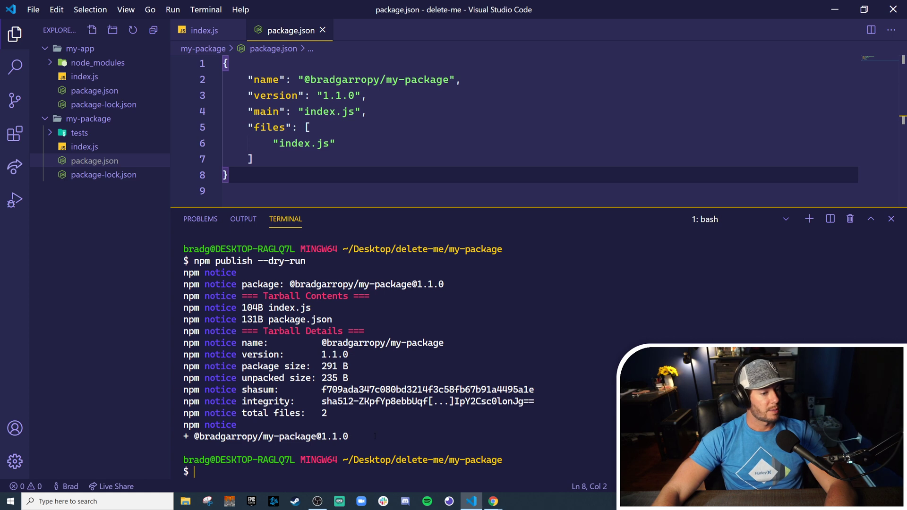
pyautogui.press('Up')
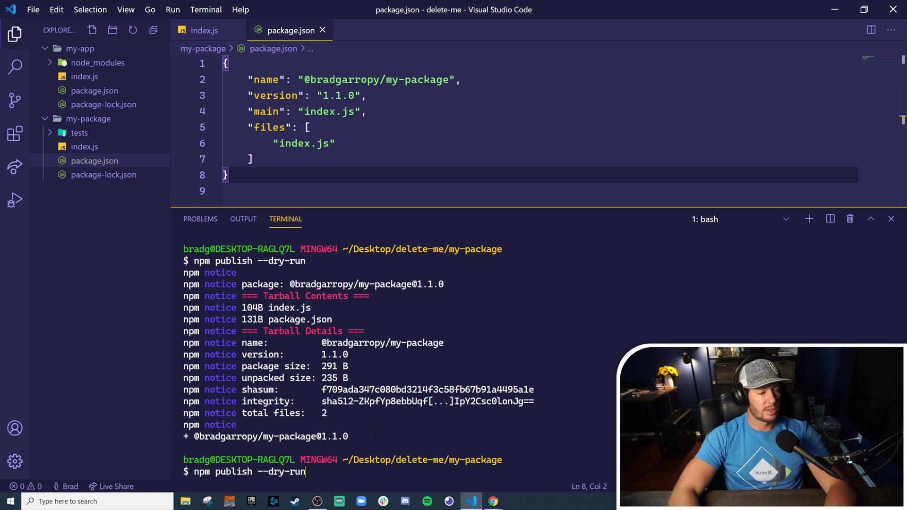
pyautogui.press('BackSpace')
pyautogui.press('BackSpace')
pyautogui.press('BackSpace')
pyautogui.press('BackSpace')
pyautogui.press('BackSpace')
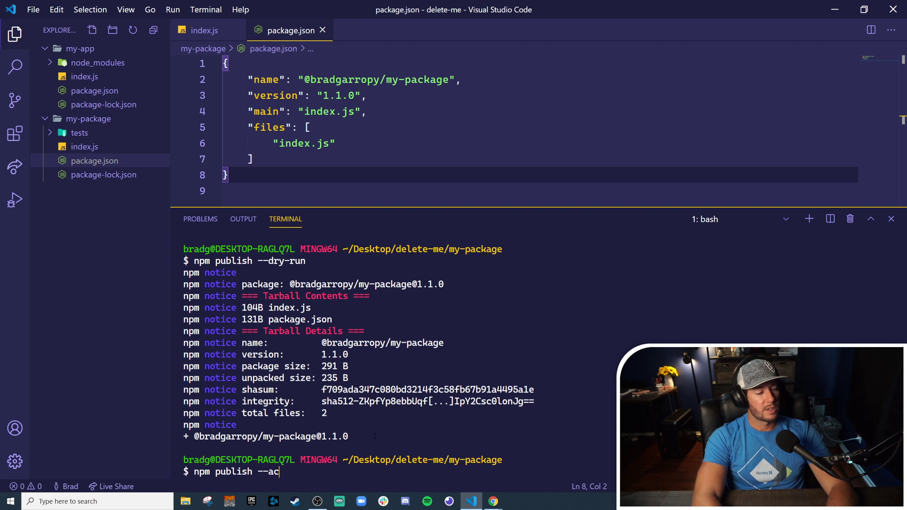
pyautogui.write('publi')
pyautogui.write('cess public')
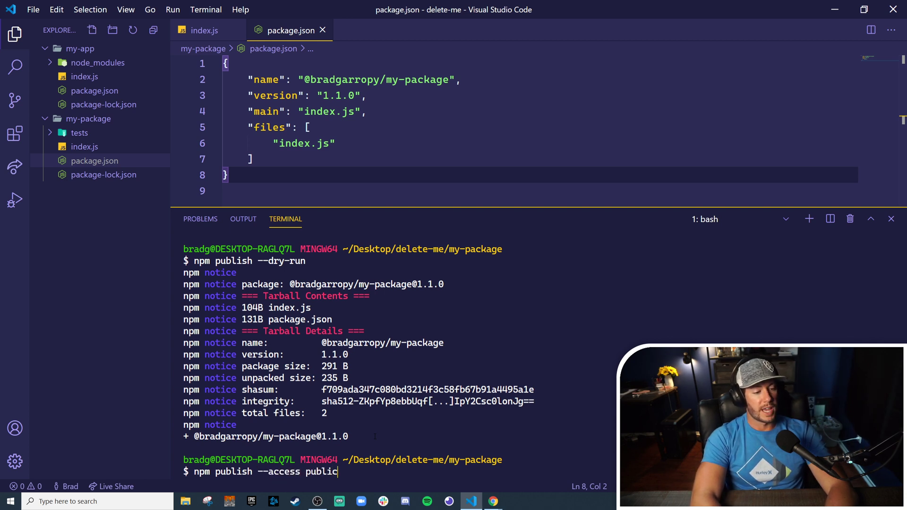
pyautogui.press('Return')
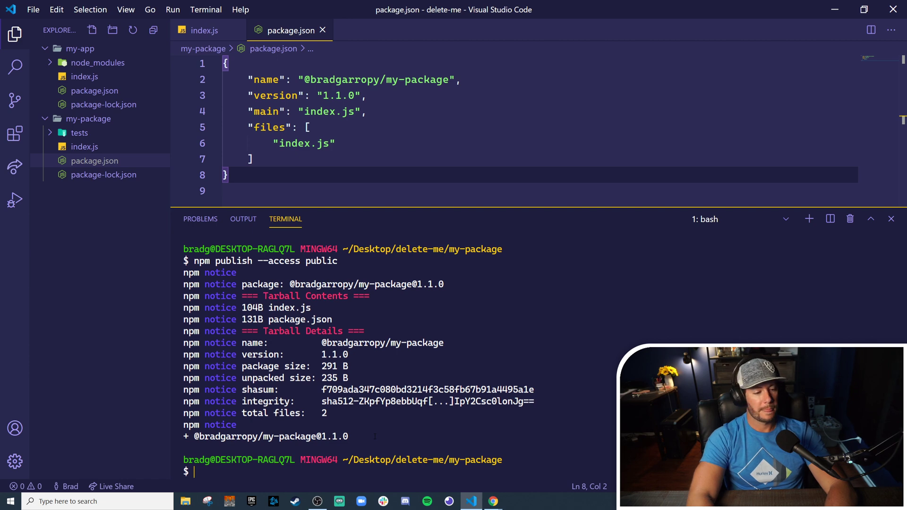
pyautogui.click(493, 501)
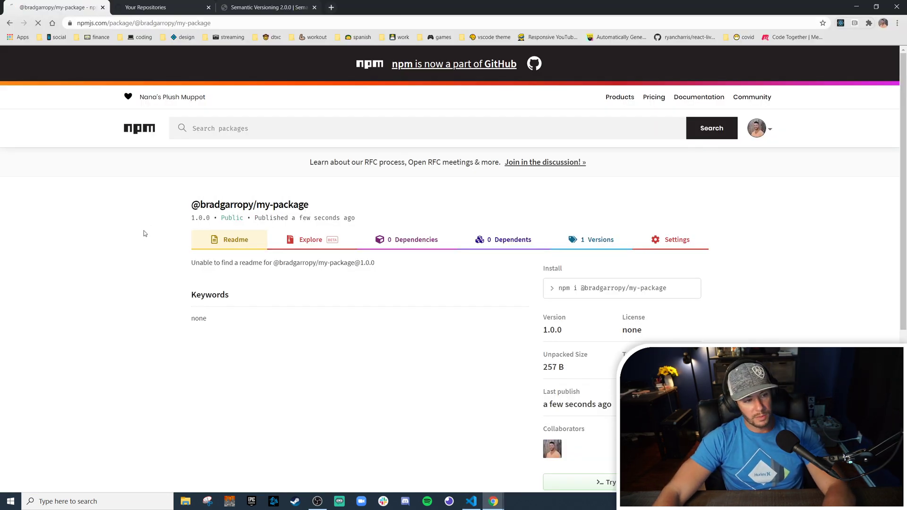
# - Reload the npm package page to confirm it lists version 1.1.0, then return to VS Code
pyautogui.press('F5')
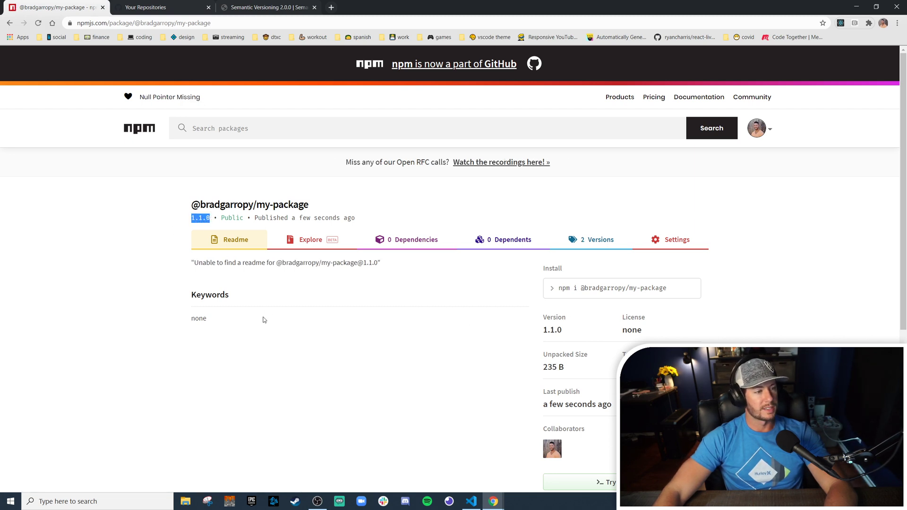
pyautogui.click(587, 332)
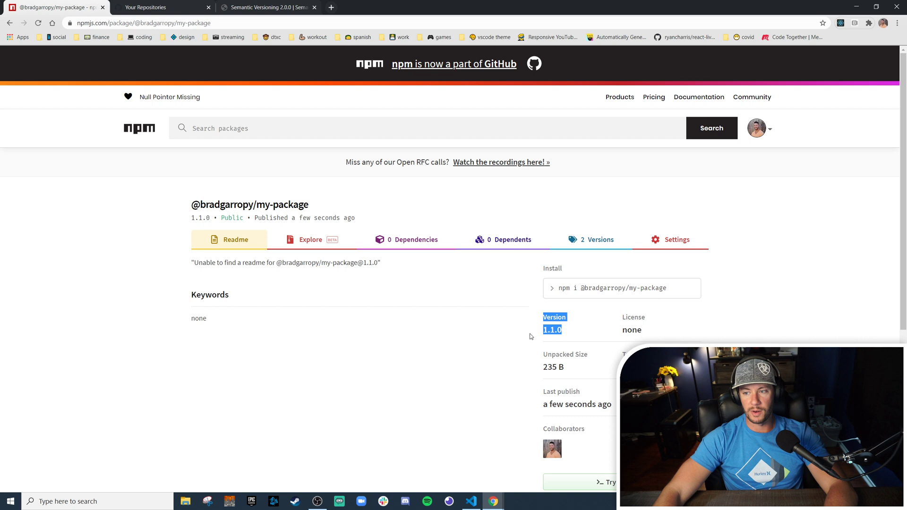
pyautogui.click(448, 360)
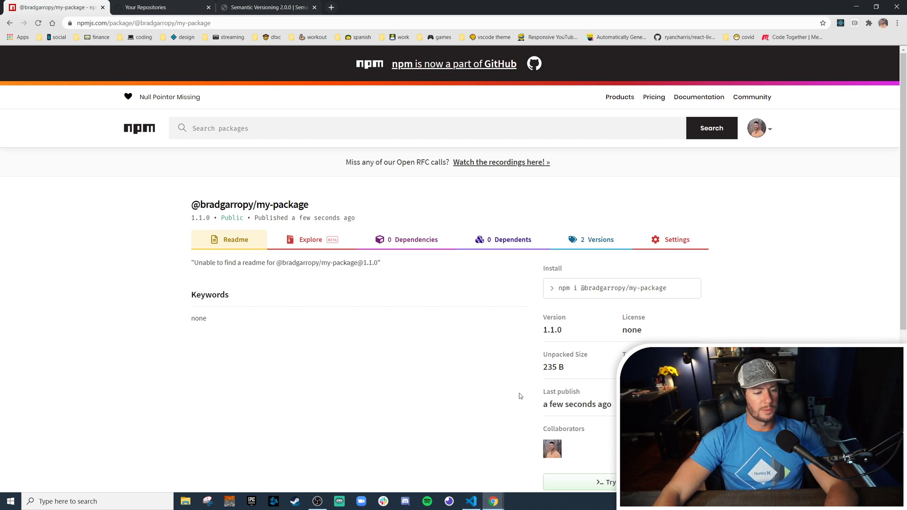
pyautogui.click(471, 501)
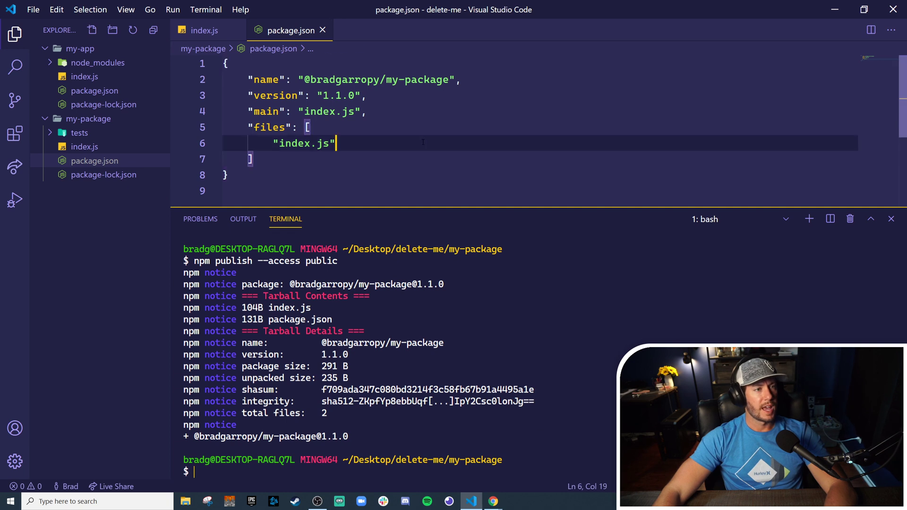
# - Close my-package's package.json, move the terminal into ../my-app/, and open my-app's package.json
pyautogui.hotkey('ctrl', 'w')
pyautogui.hotkey('ctrl', 'w')
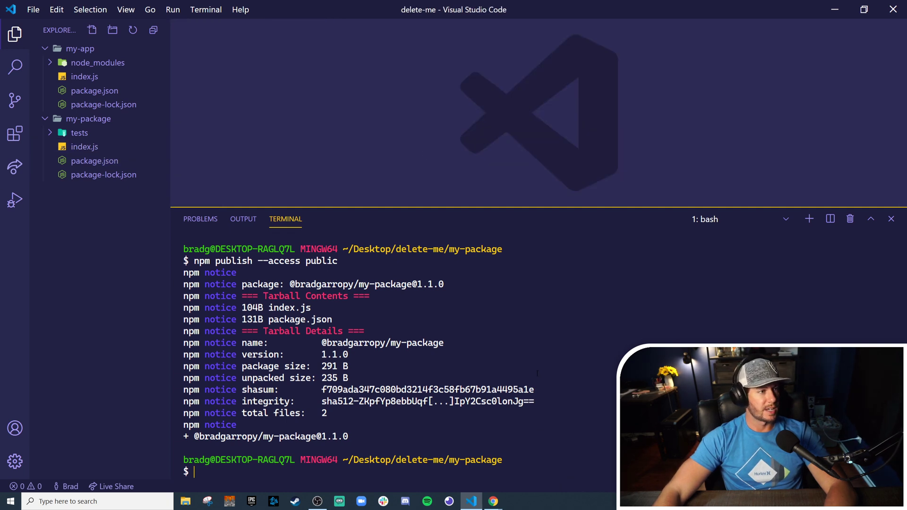
pyautogui.write('cd ../')
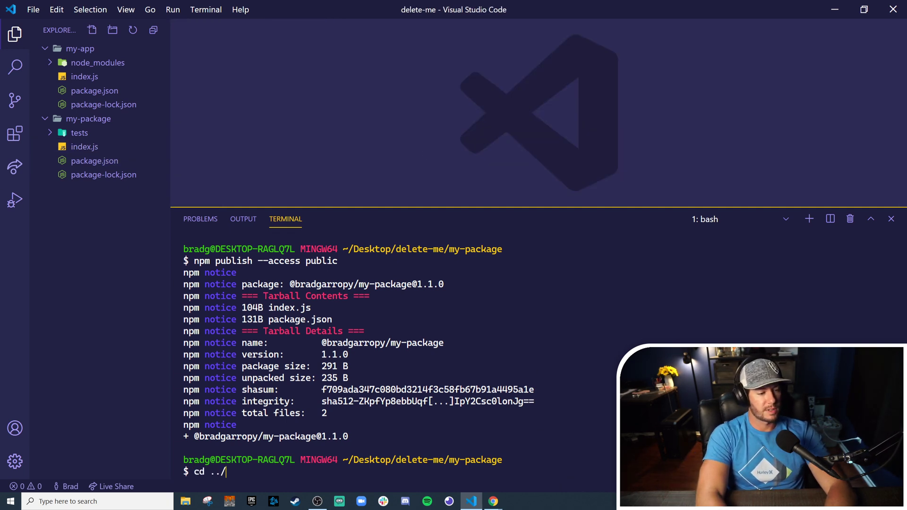
pyautogui.write('my-ap')
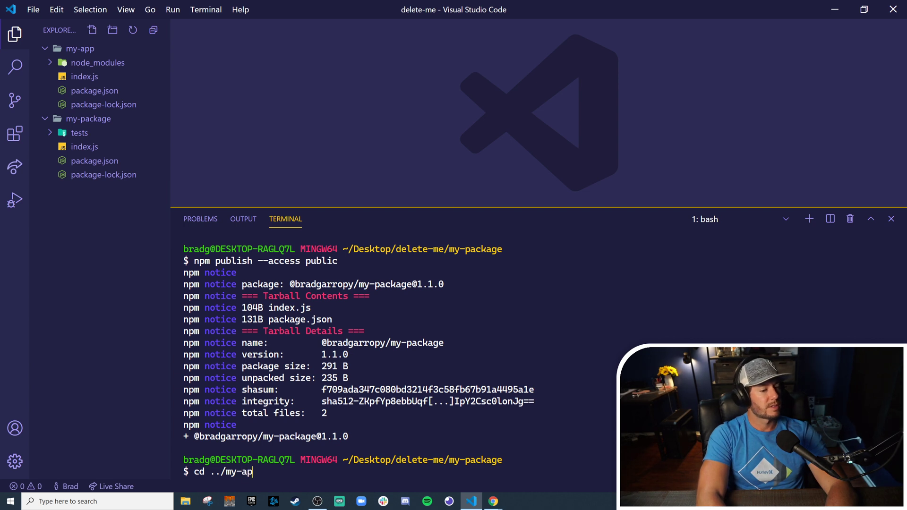
pyautogui.write('p/')
pyautogui.press('Return')
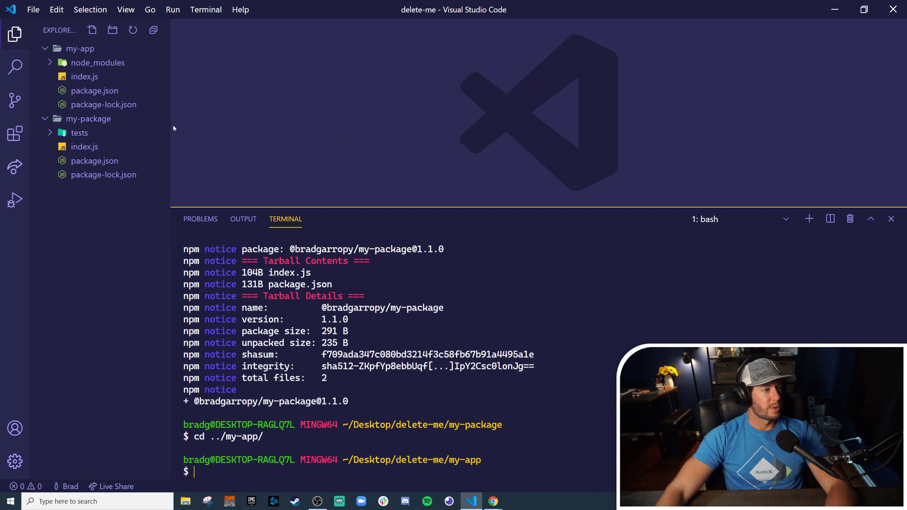
pyautogui.click(94, 89)
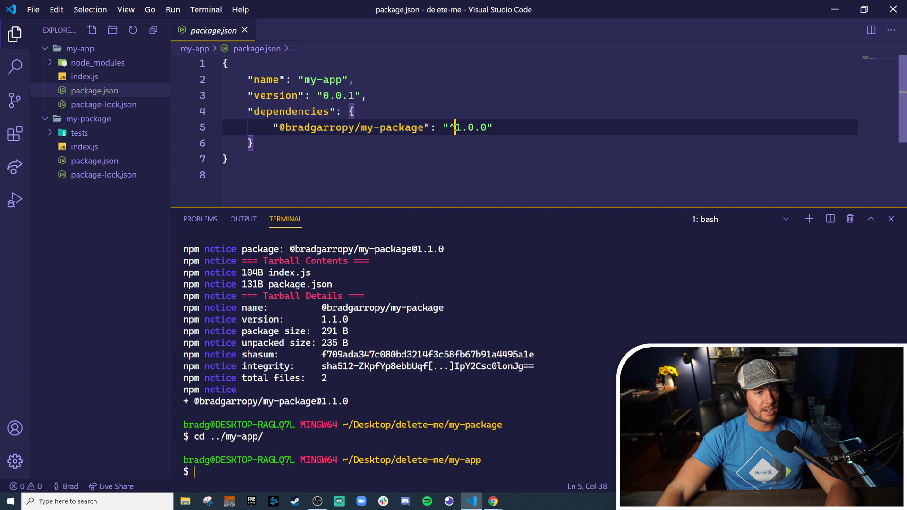
pyautogui.moveTo(456, 127); pyautogui.dragTo(487, 127)
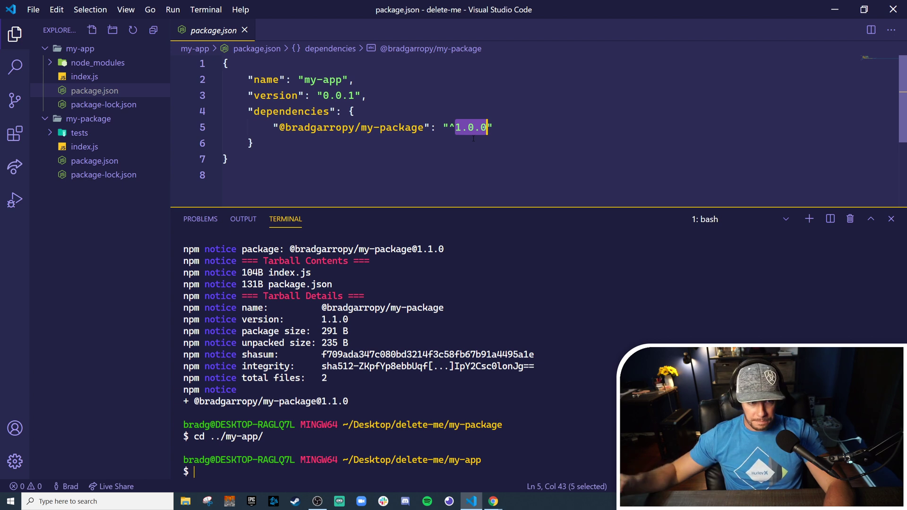
# - Walk through the ^1.0.0 dependency range, highlighting the caret, major, minor and patch parts
pyautogui.press('Left')
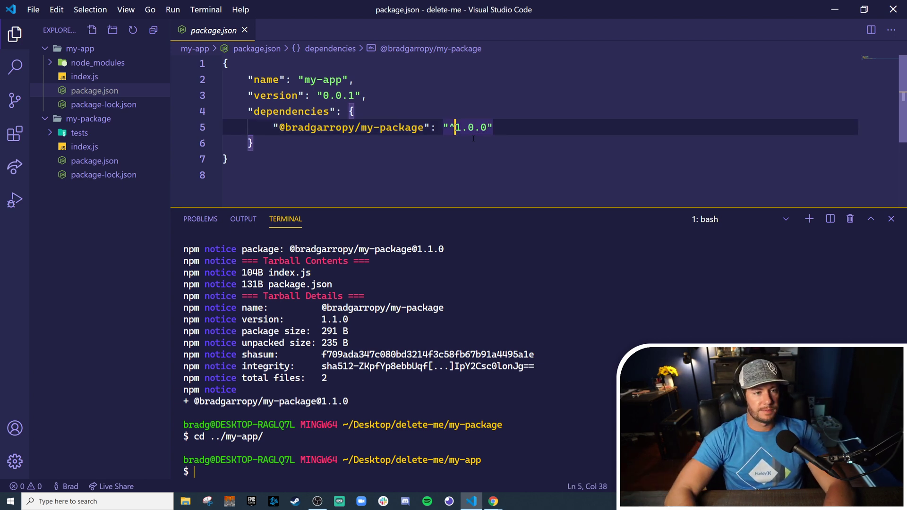
pyautogui.hotkey('shift', 'Left')
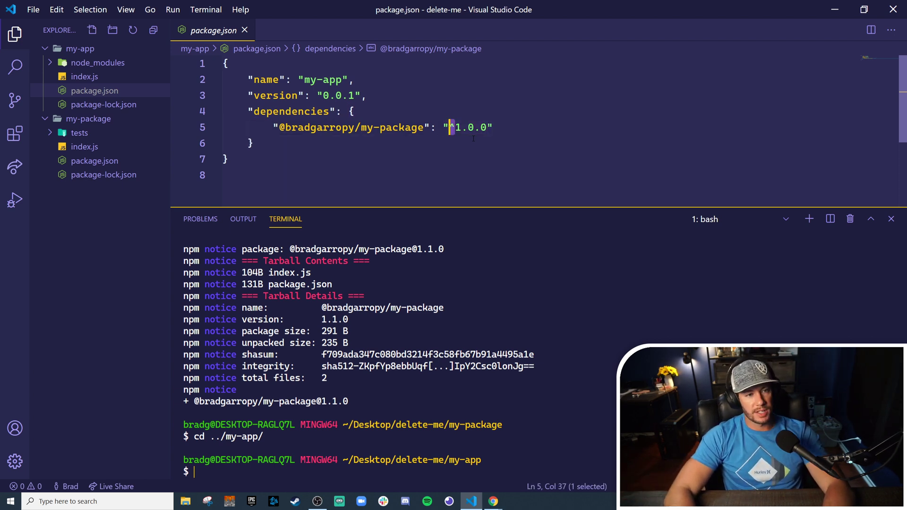
pyautogui.press('Right')
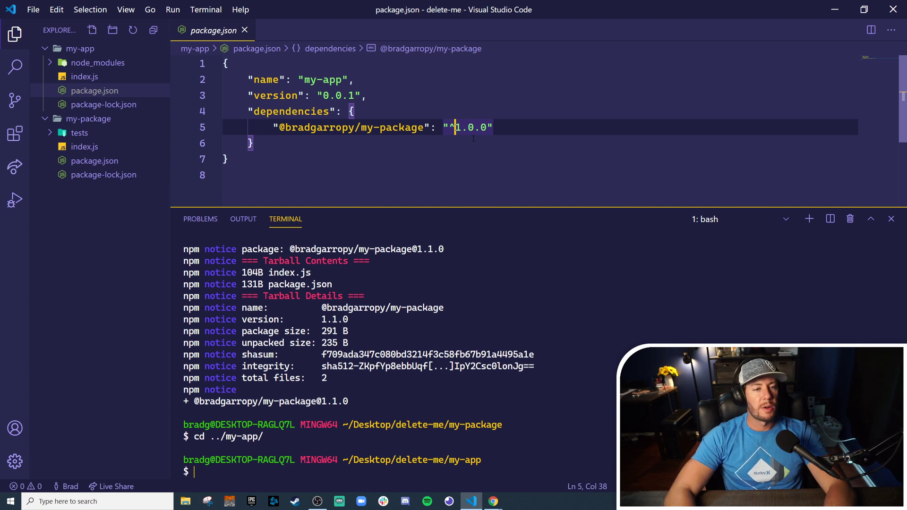
pyautogui.hotkey('shift', 'Right')
pyautogui.hotkey('shift', 'Right')
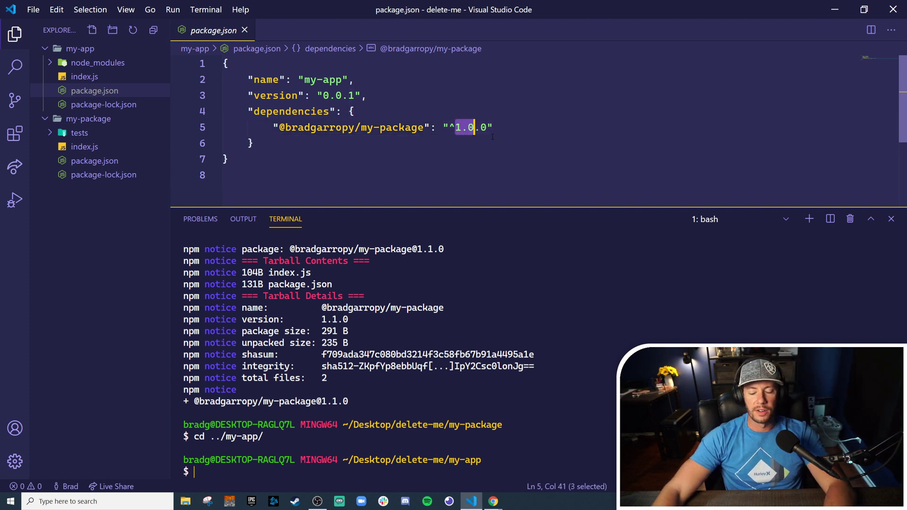
pyautogui.press('Right')
pyautogui.press('Left')
pyautogui.hotkey('shift', 'Right')
pyautogui.hotkey('shift', 'Right')
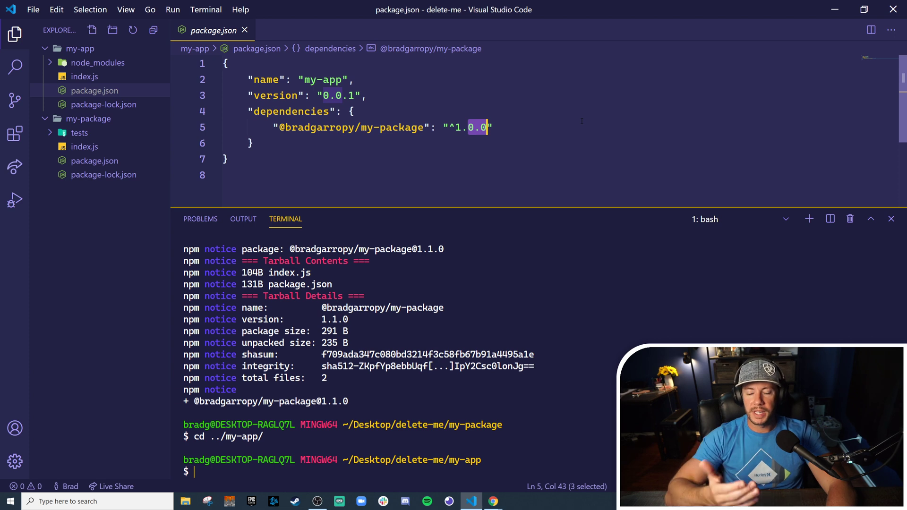
pyautogui.press('Left')
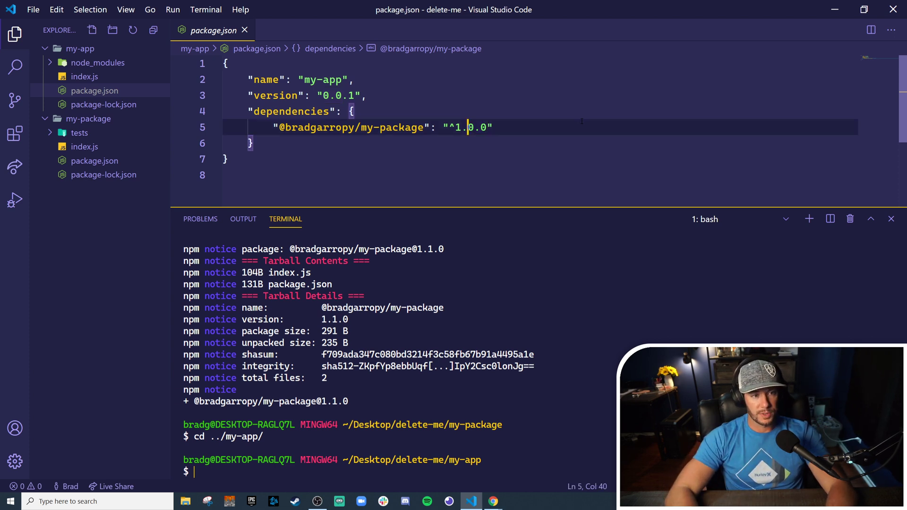
pyautogui.press('Left')
pyautogui.hotkey('shift', 'Left')
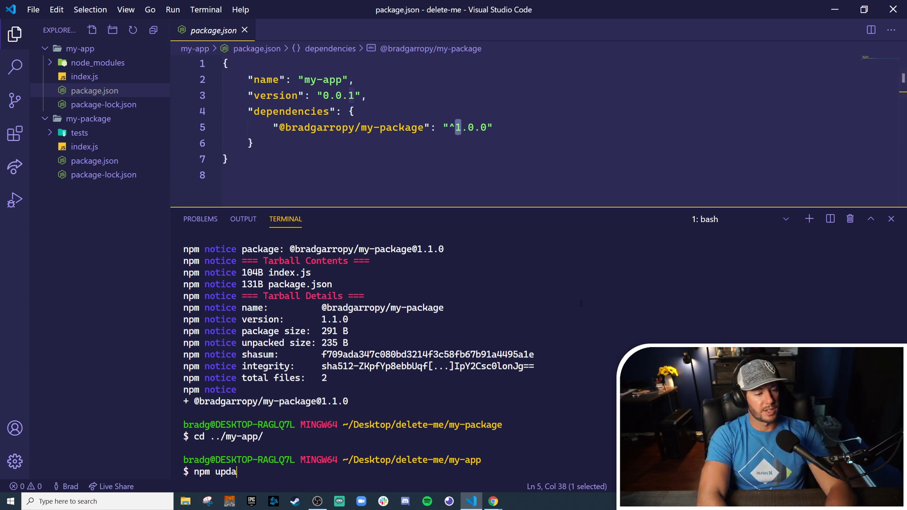
pyautogui.write('te')
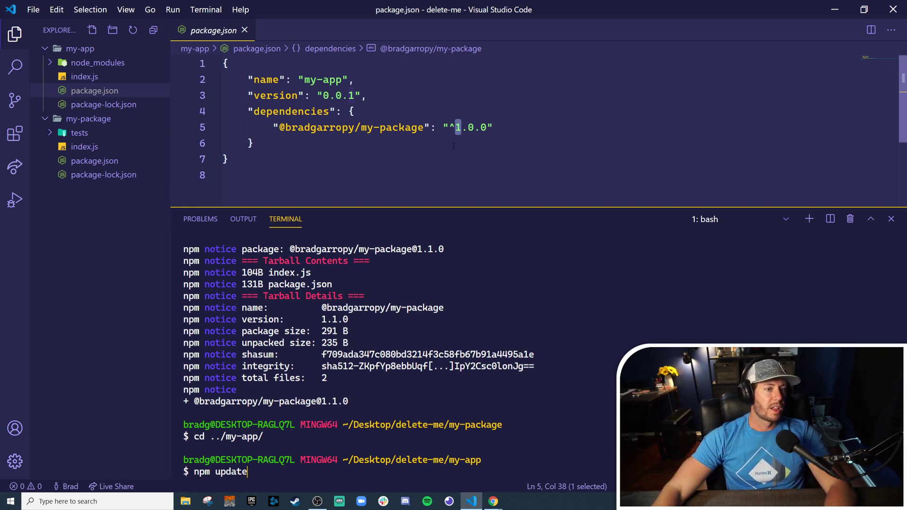
# - Edit the ^ in the version range and re-save package.json with ^1.0.0 intact
pyautogui.hotkey('shift', 'Right')
pyautogui.hotkey('shift', 'Right')
pyautogui.hotkey('shift', 'Right')
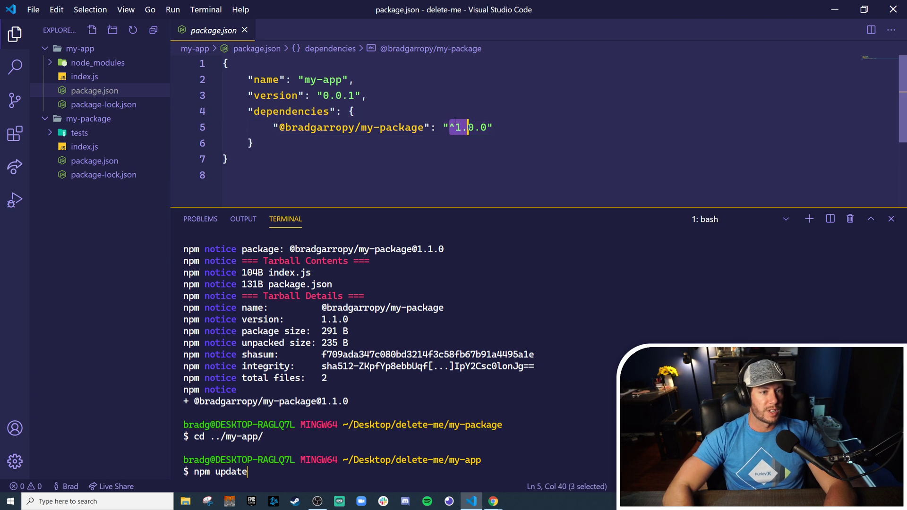
pyautogui.click(455, 126)
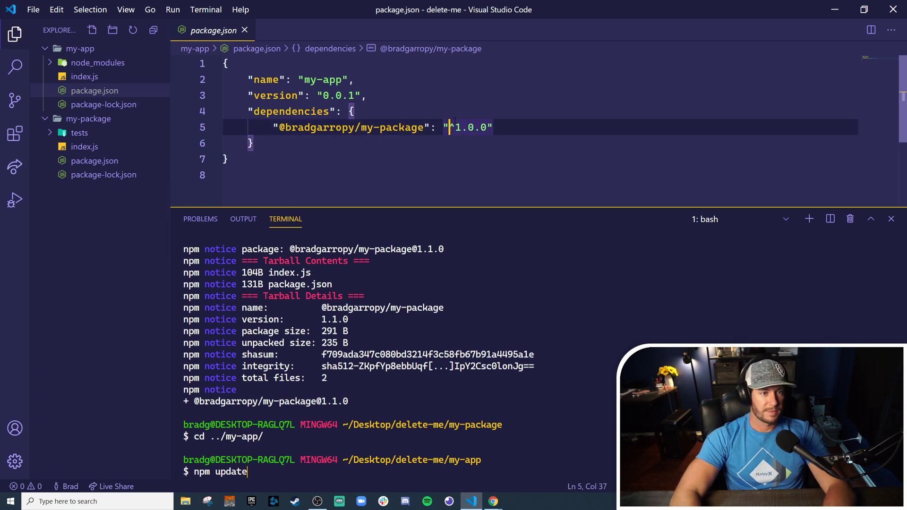
pyautogui.press('BackSpace')
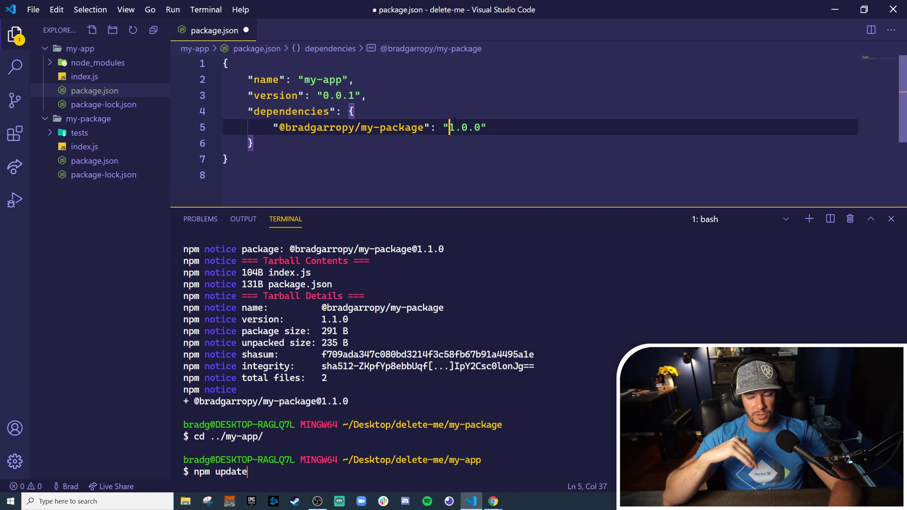
pyautogui.write('^')
pyautogui.hotkey('ctrl', 's')
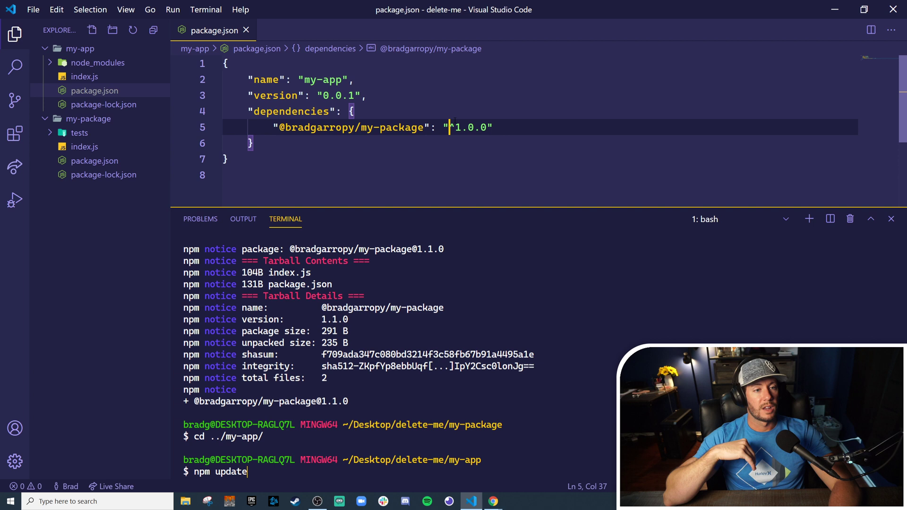
pyautogui.press('Right')
pyautogui.hotkey('shift', 'Right')
pyautogui.hotkey('shift', 'Right')
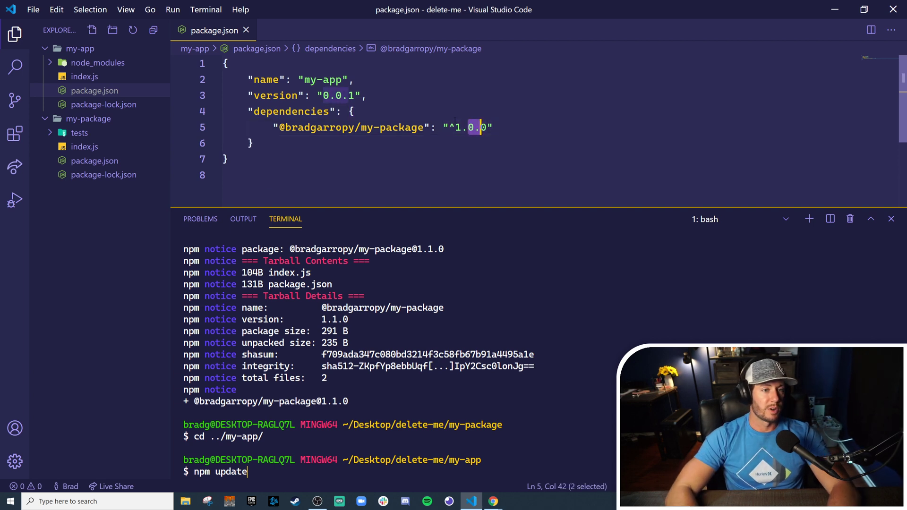
pyautogui.hotkey('shift', 'Right')
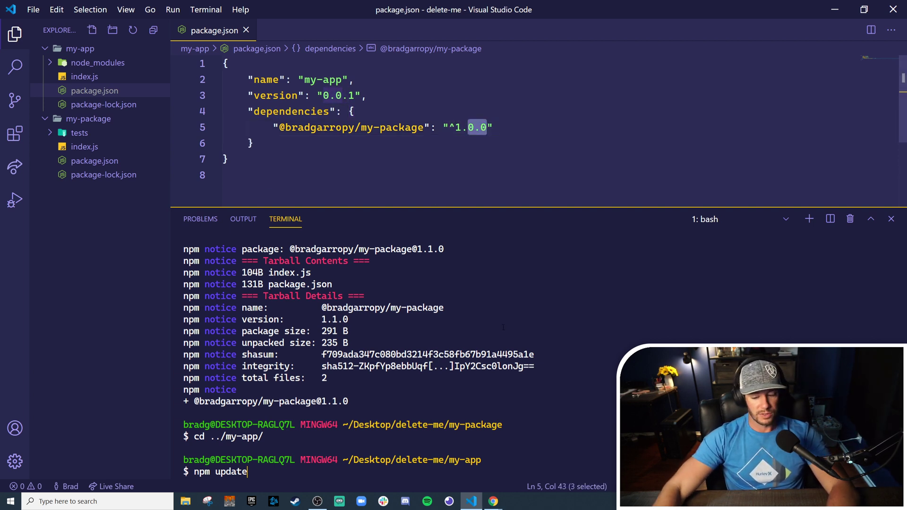
pyautogui.press('Return')
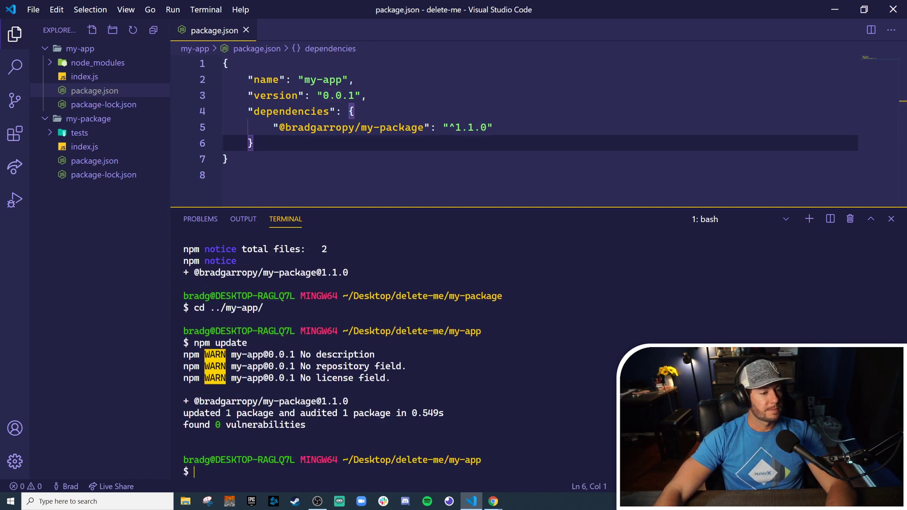
pyautogui.moveTo(300, 401); pyautogui.dragTo(191, 414)
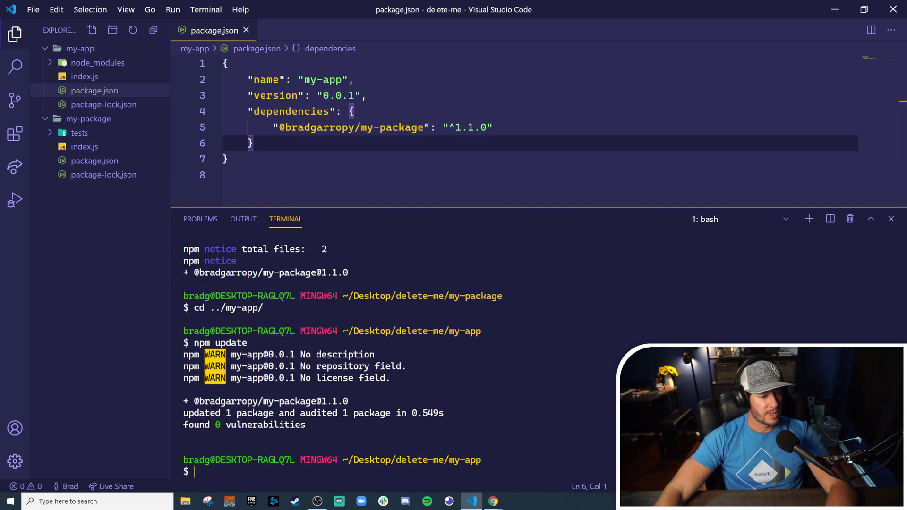
pyautogui.moveTo(354, 401); pyautogui.dragTo(194, 401)
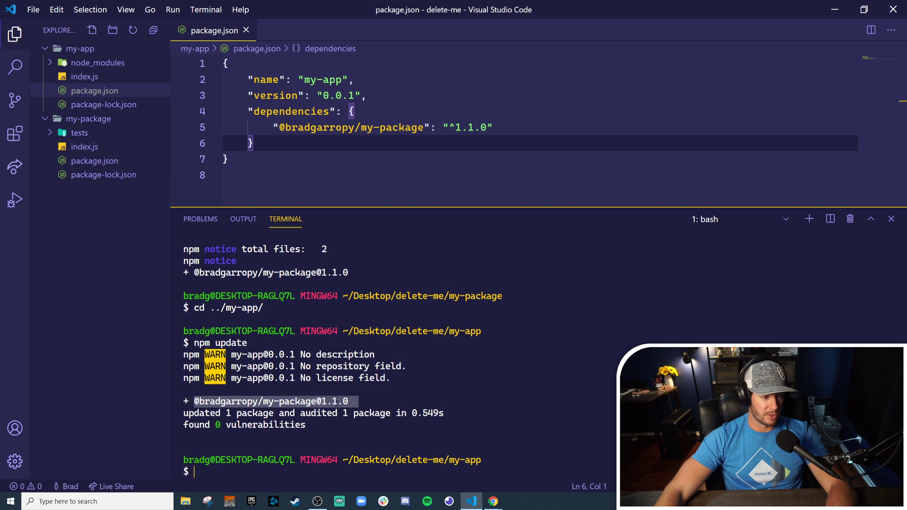
pyautogui.click(467, 127)
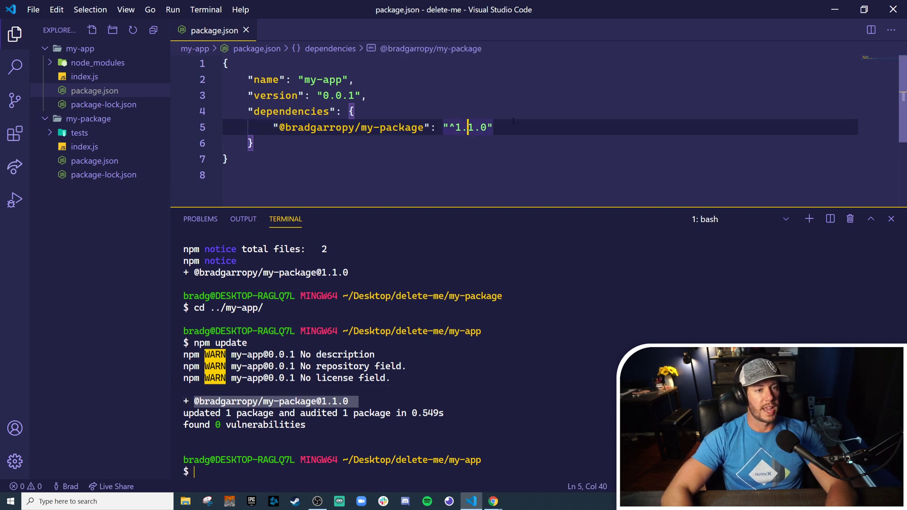
pyautogui.moveTo(468, 127); pyautogui.dragTo(488, 128)
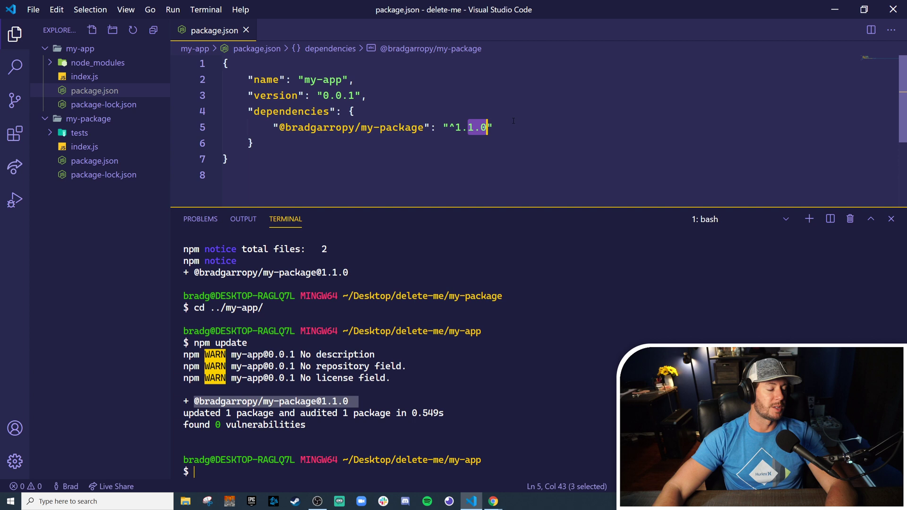
pyautogui.click(462, 174)
# - Run node index.js in my-app, printing "Hello world, my name is Brad!"
pyautogui.click(533, 321)
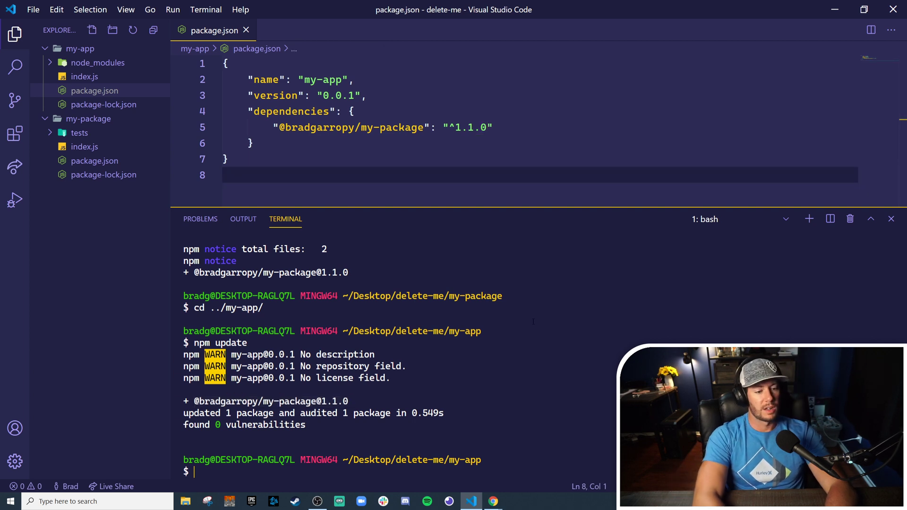
pyautogui.write('node index.js')
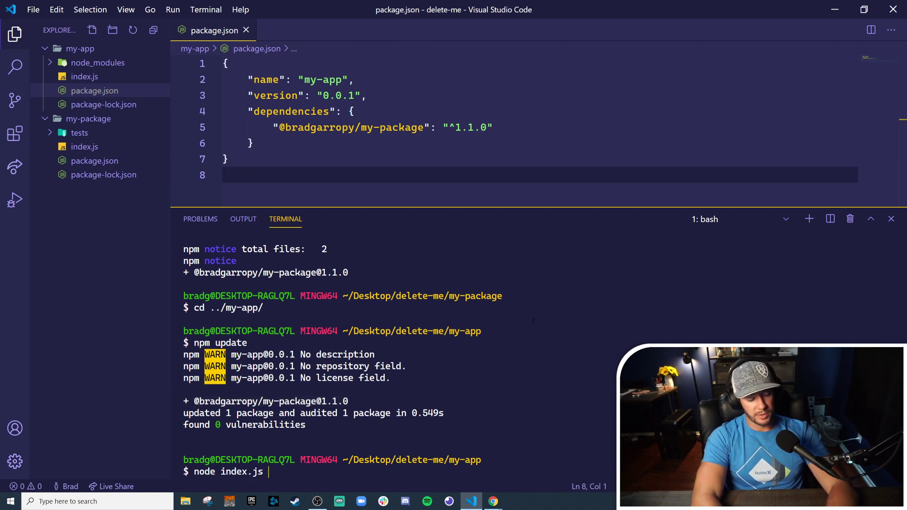
pyautogui.press('Return')
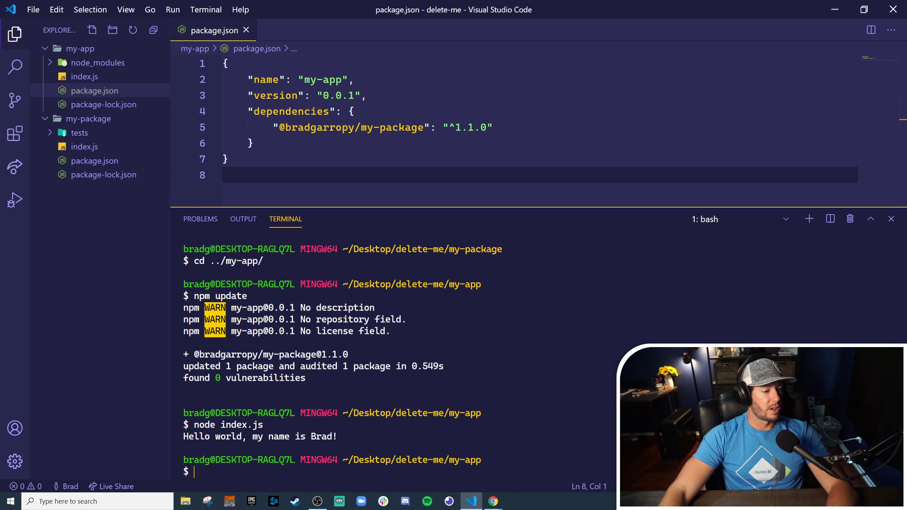